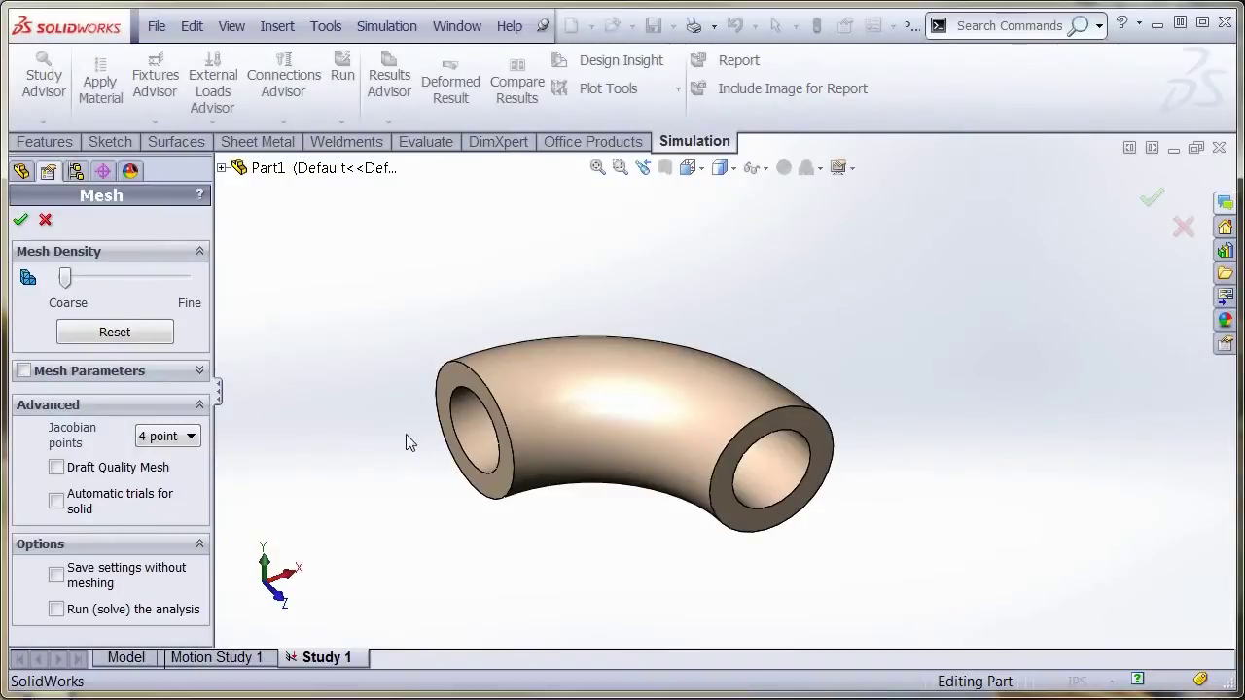
- Mesh the curved pipe with a draft quality mesh
left_click(57, 468)
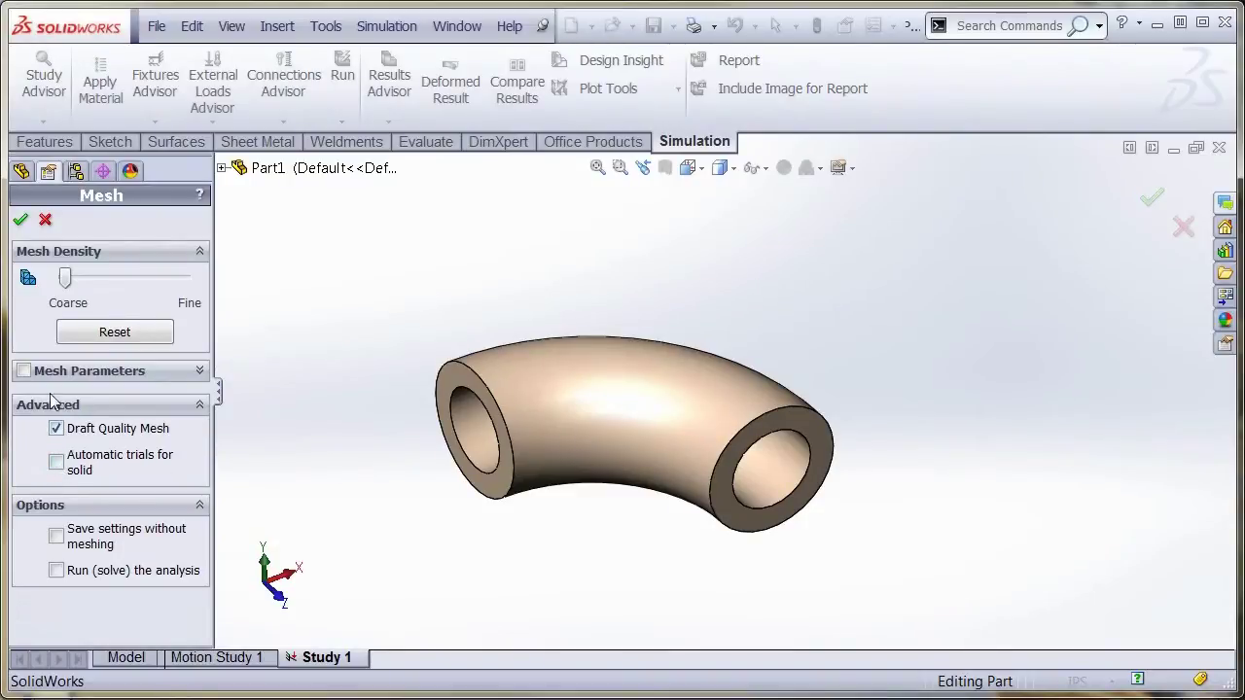
left_click(21, 220)
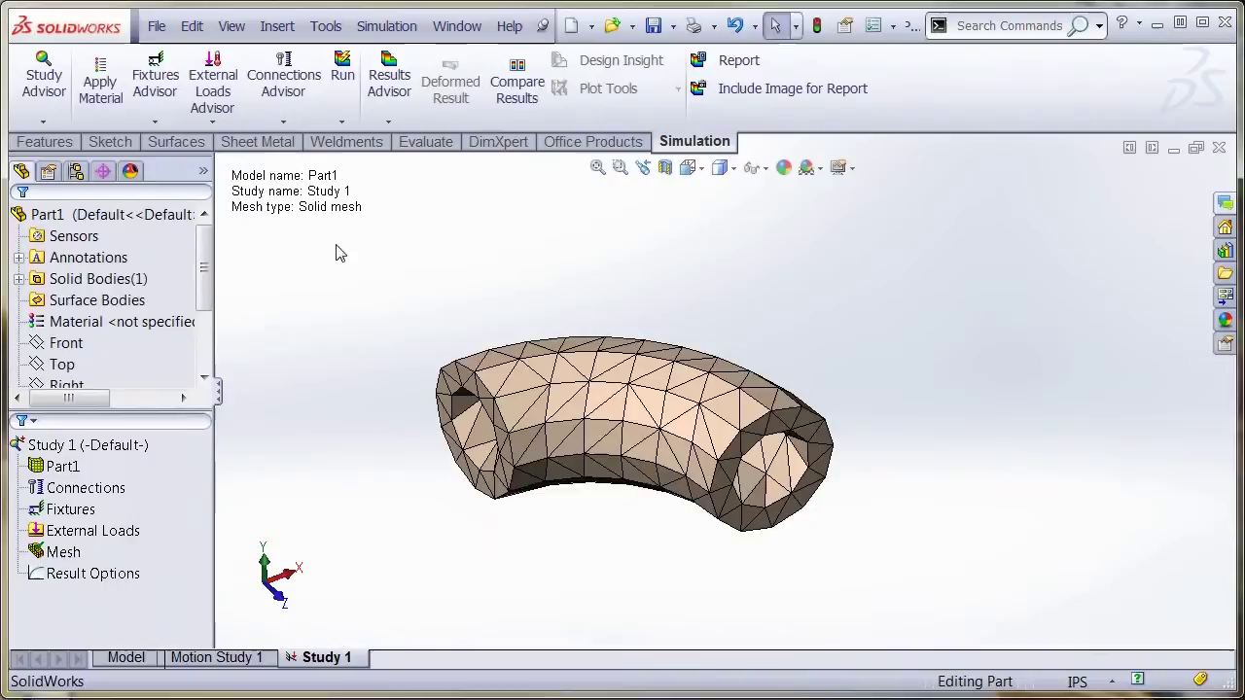
mouse_move(422, 313)
middle_mouse_down()
mouse_move(451, 286)
mouse_move(426, 330)
middle_mouse_up()
left_click(179, 508)
- Remesh the pipe at full quality, with custom parameters and draft quality turned off
right_click(67, 550)
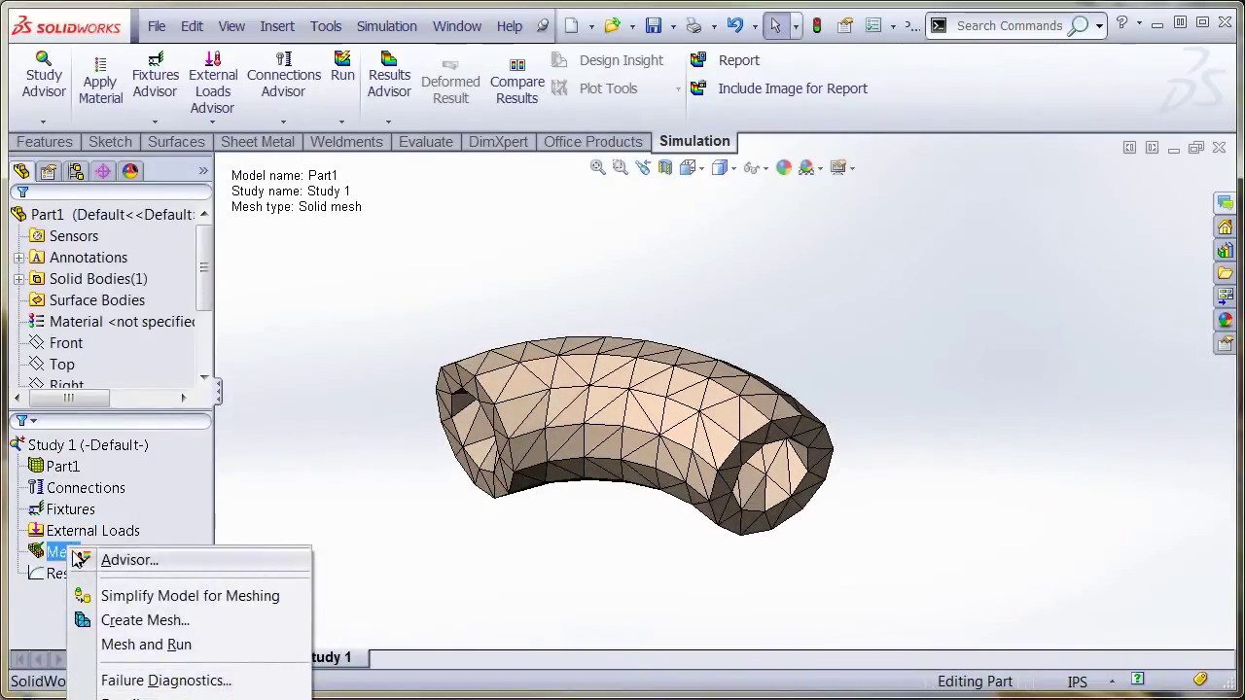
left_click(126, 621)
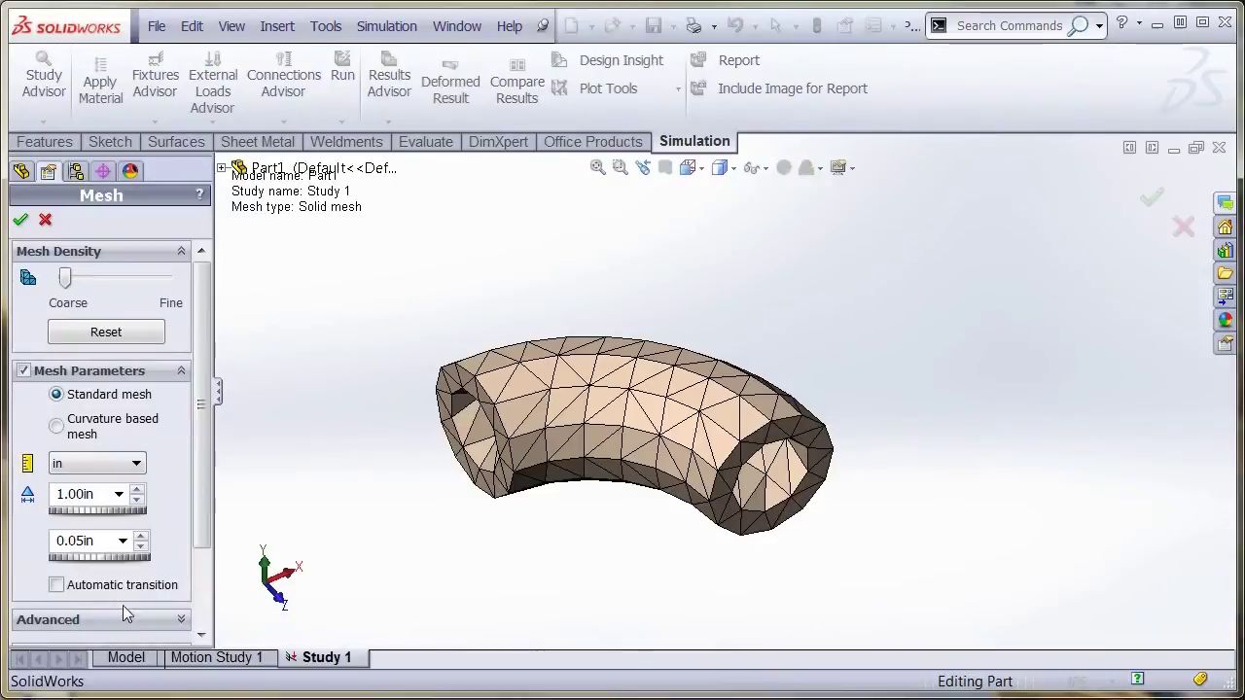
left_click(99, 375)
left_click(73, 404)
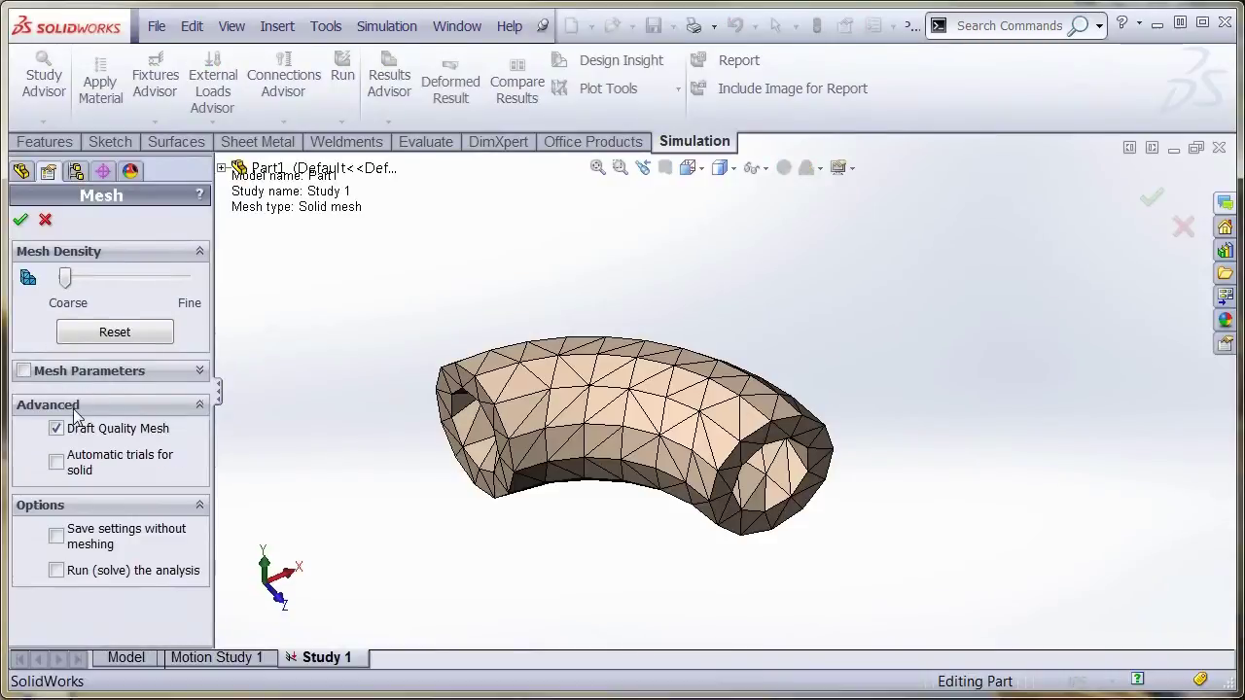
left_click(57, 429)
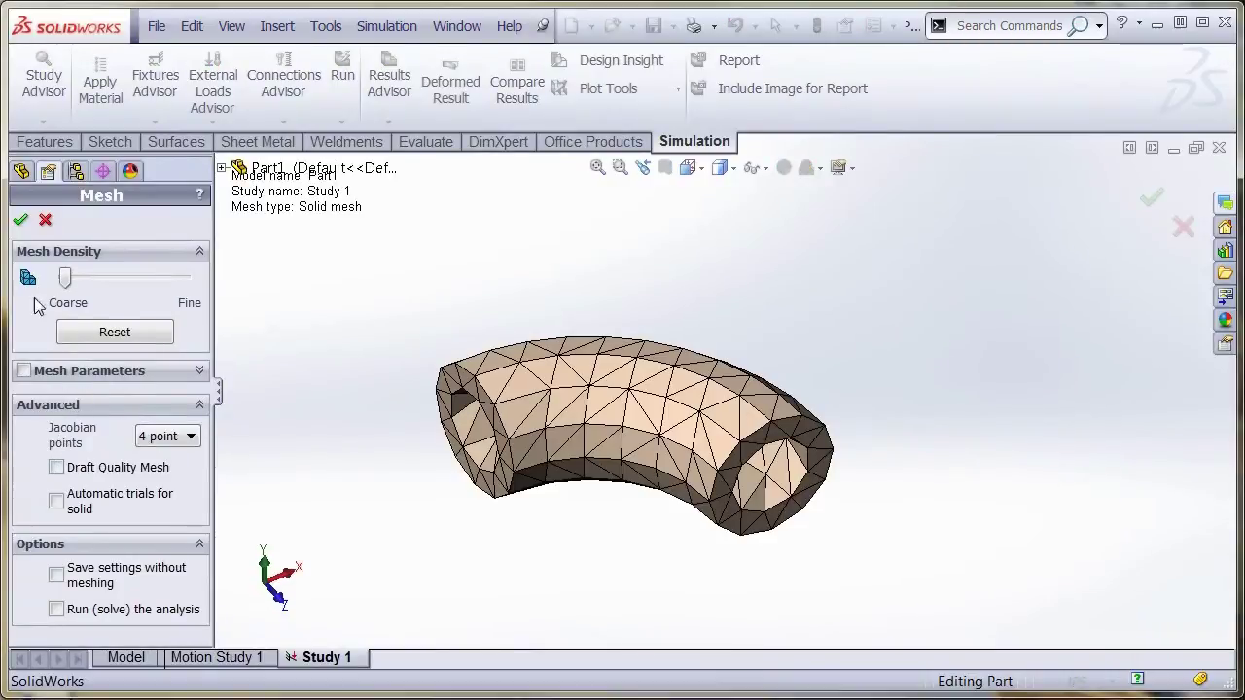
left_click(22, 221)
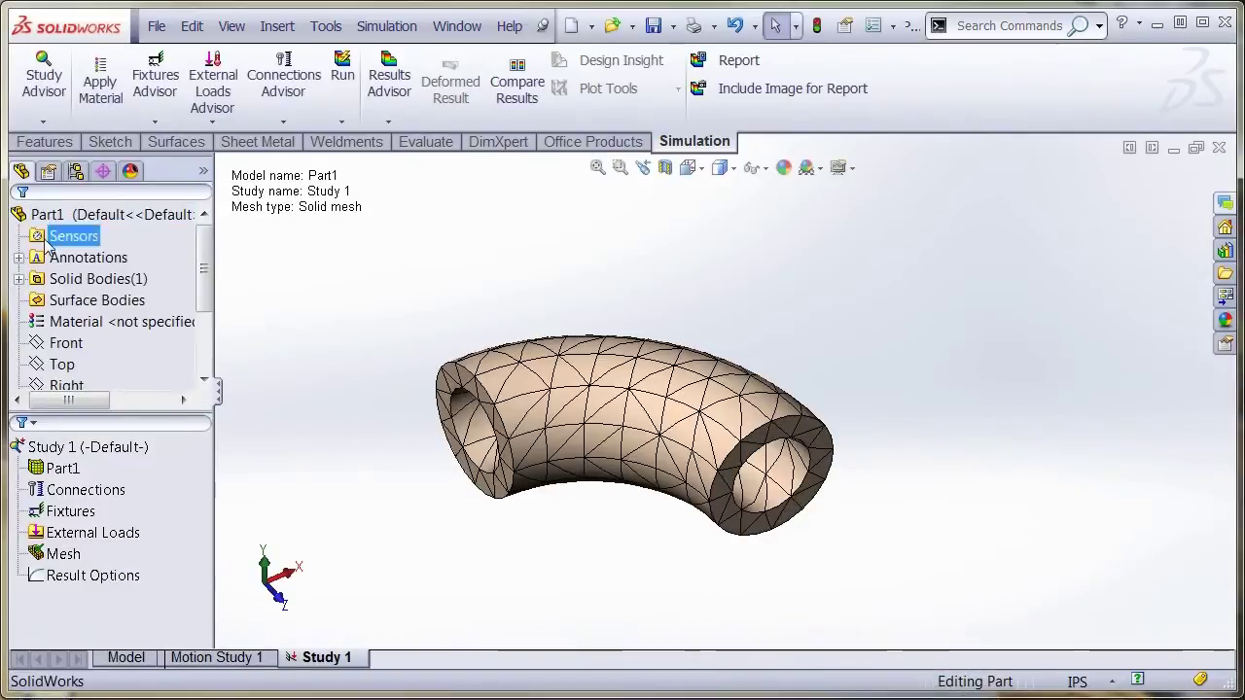
mouse_move(359, 348)
middle_mouse_down()
mouse_move(364, 285)
mouse_move(370, 329)
middle_mouse_up()
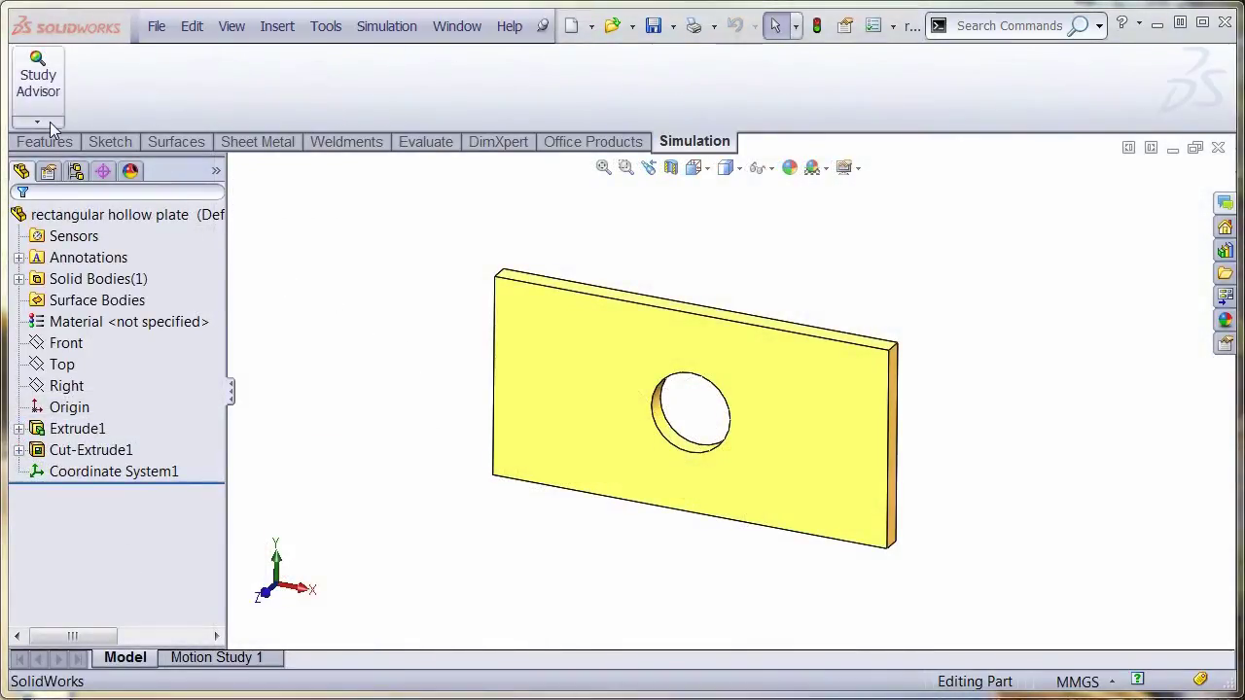
- Create a new static study for the rectangular hollow plate
left_click(37, 120)
left_click(54, 165)
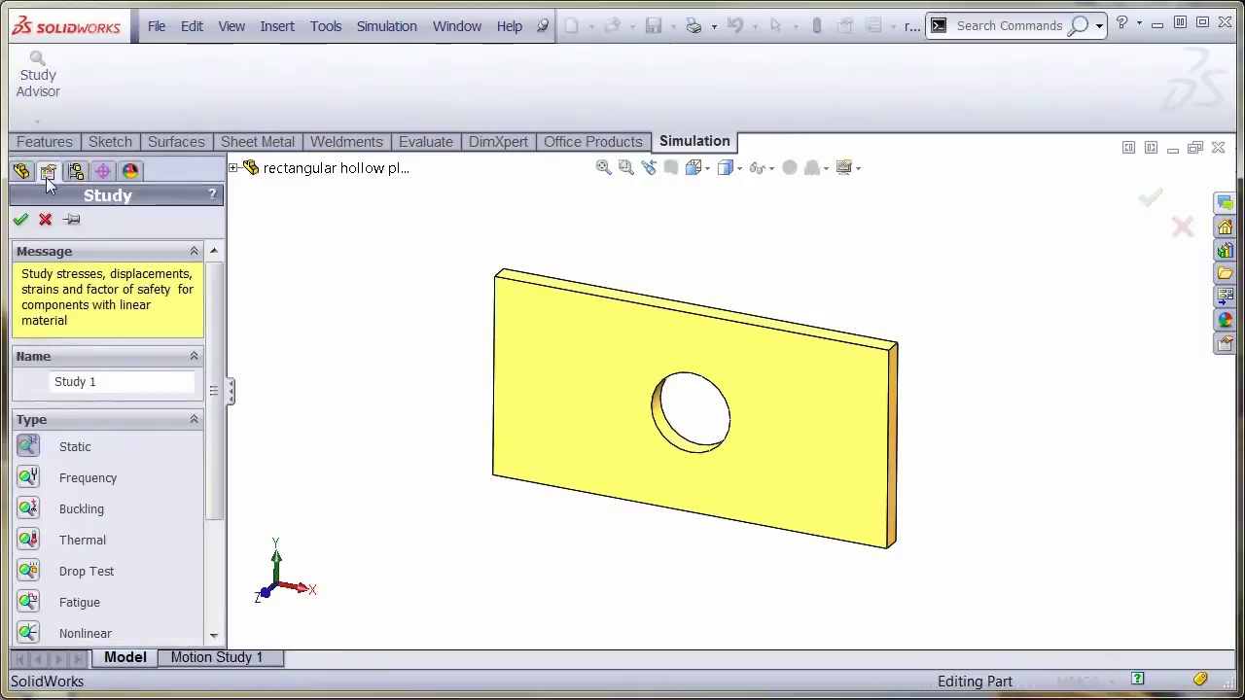
left_click(22, 222)
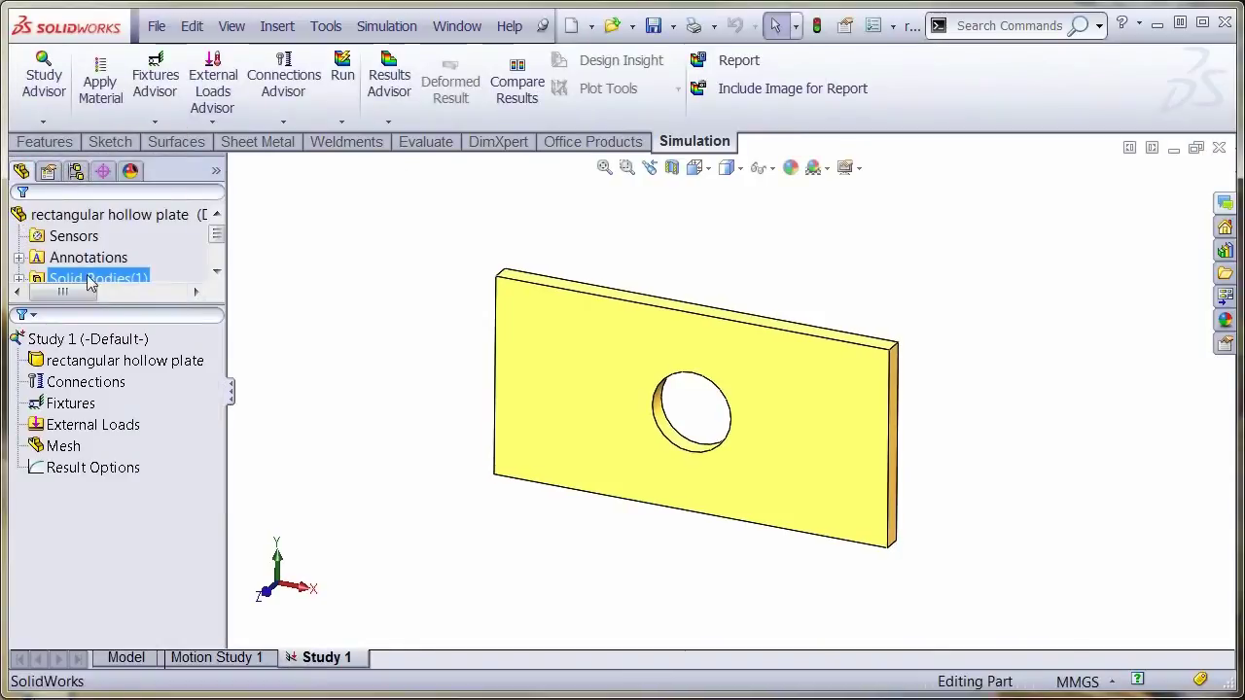
- Add a Fixed Geometry restraint on the plate's right end face
right_click(70, 405)
left_click(126, 447)
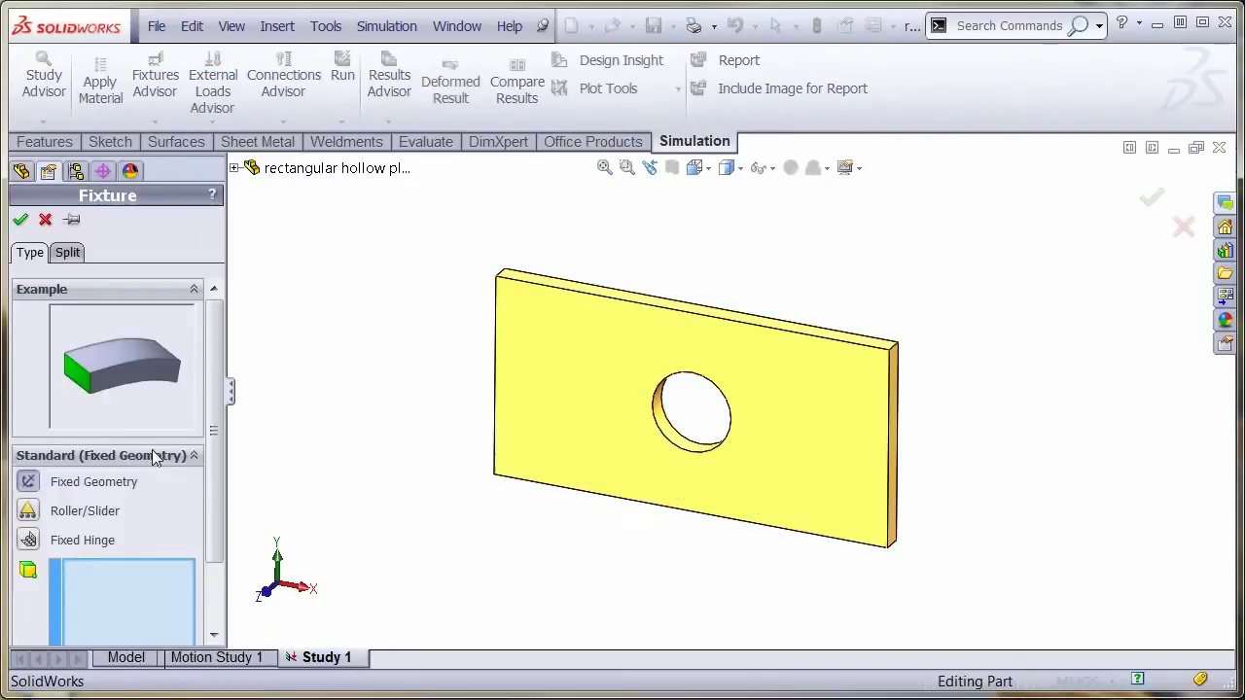
left_click(893, 469)
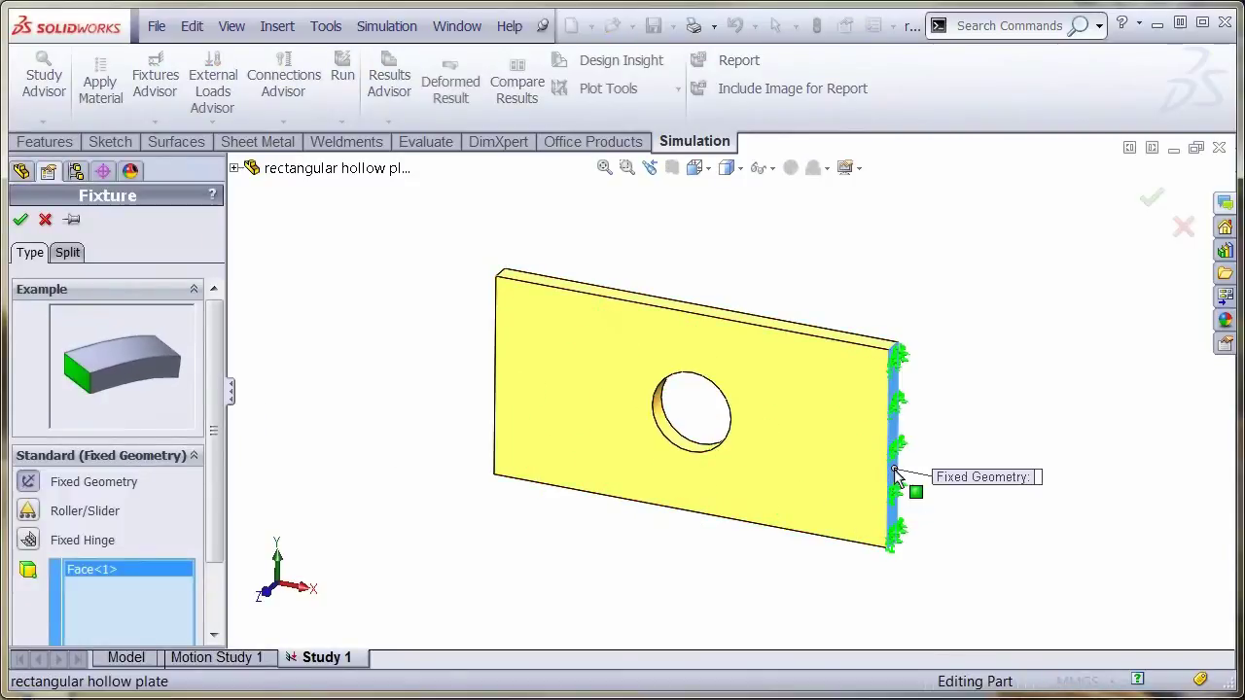
left_click(1148, 206)
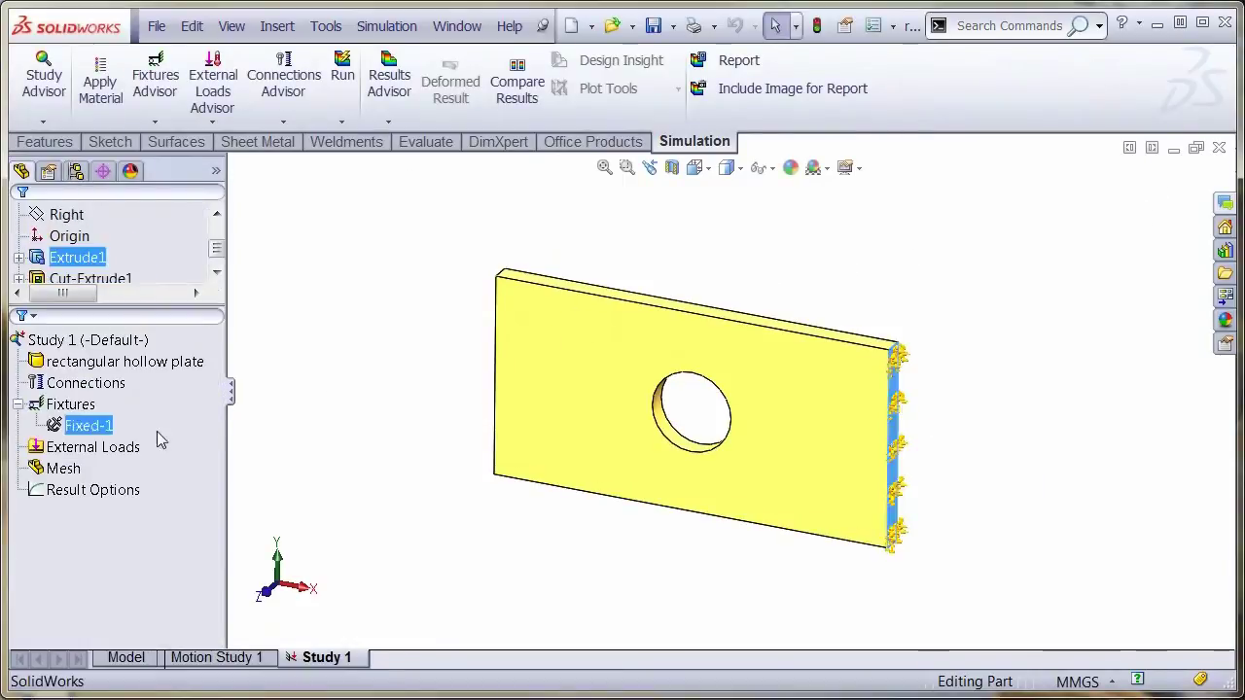
- Apply a 100 N force with reversed direction to the plate's left end face
right_click(125, 448)
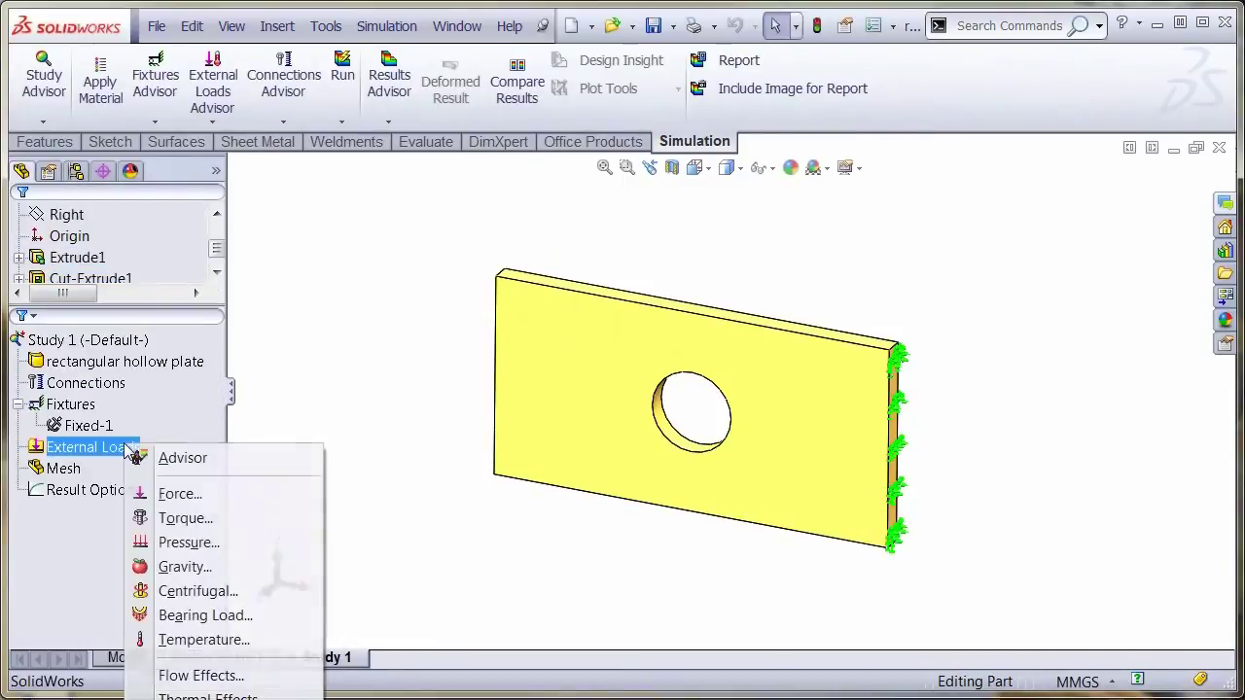
left_click(160, 494)
middle_click_drag(431, 425, 498, 431)
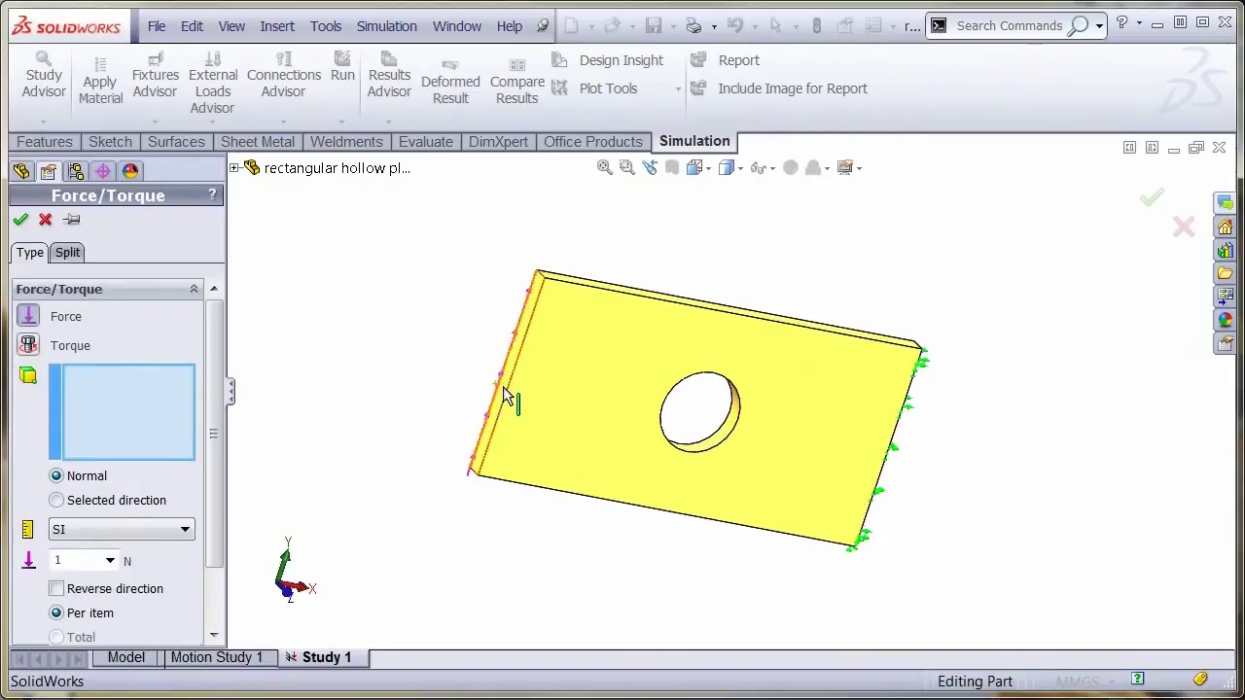
left_click(502, 397)
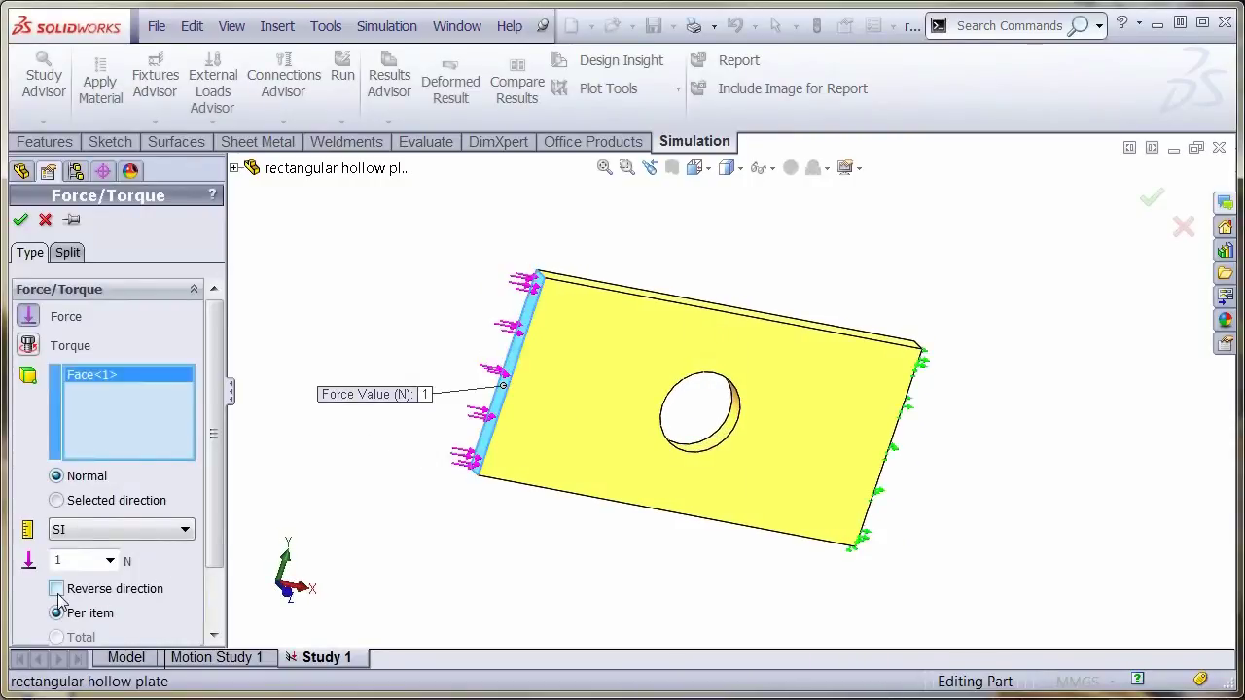
left_click(57, 590)
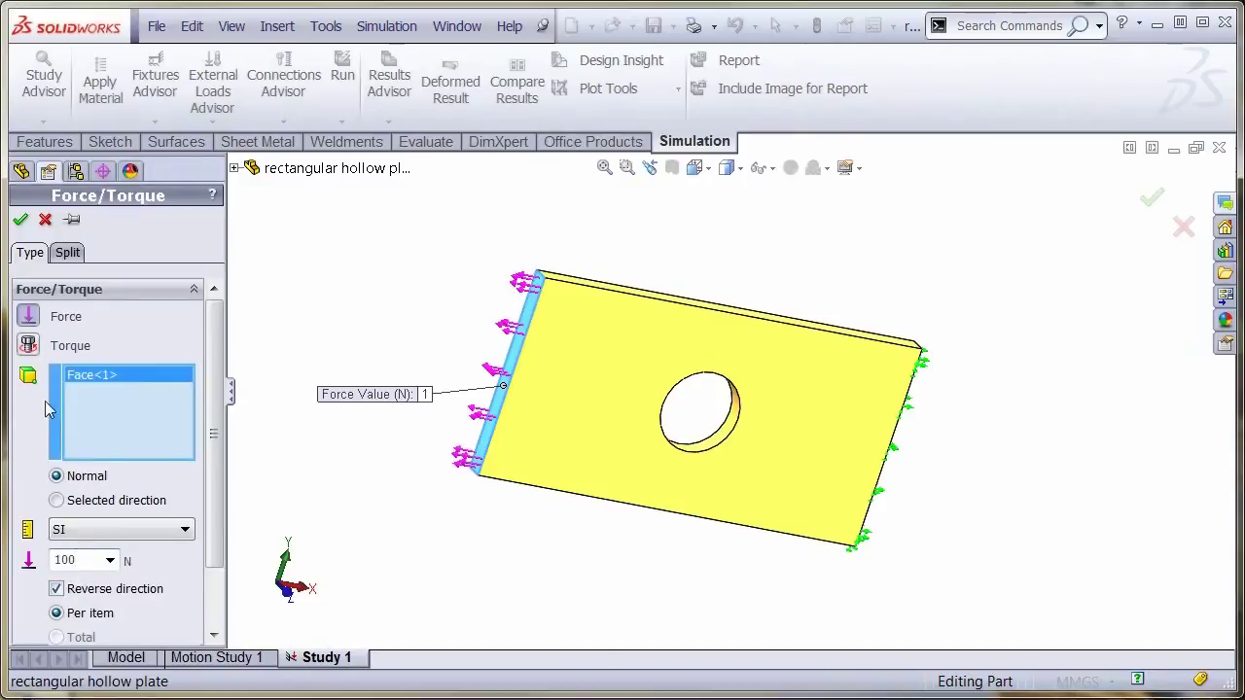
left_click(20, 220)
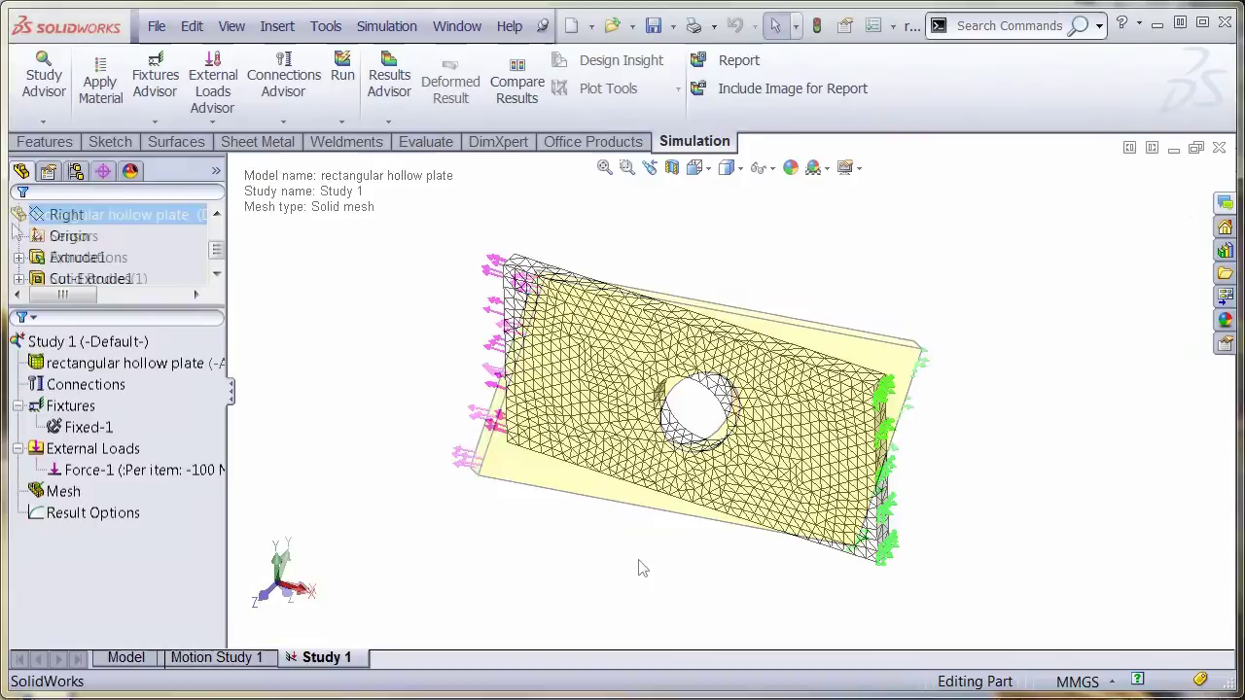
- Open the static properties of Study 1
right_click(144, 344)
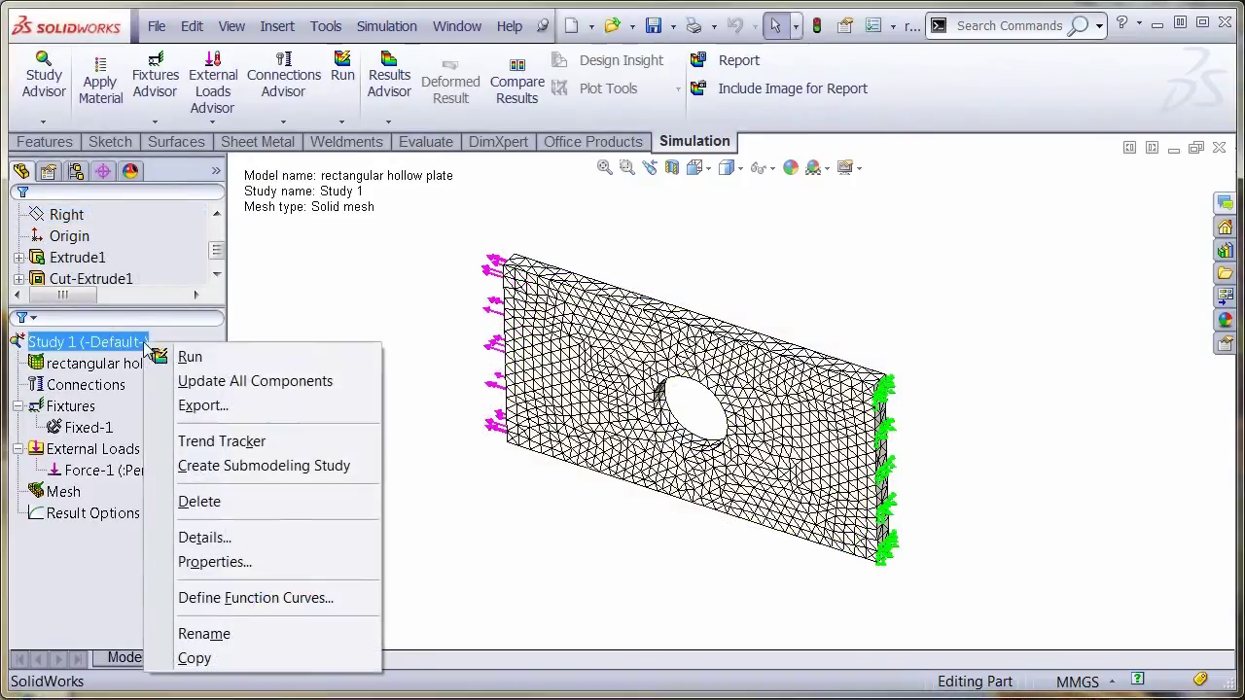
left_click(216, 561)
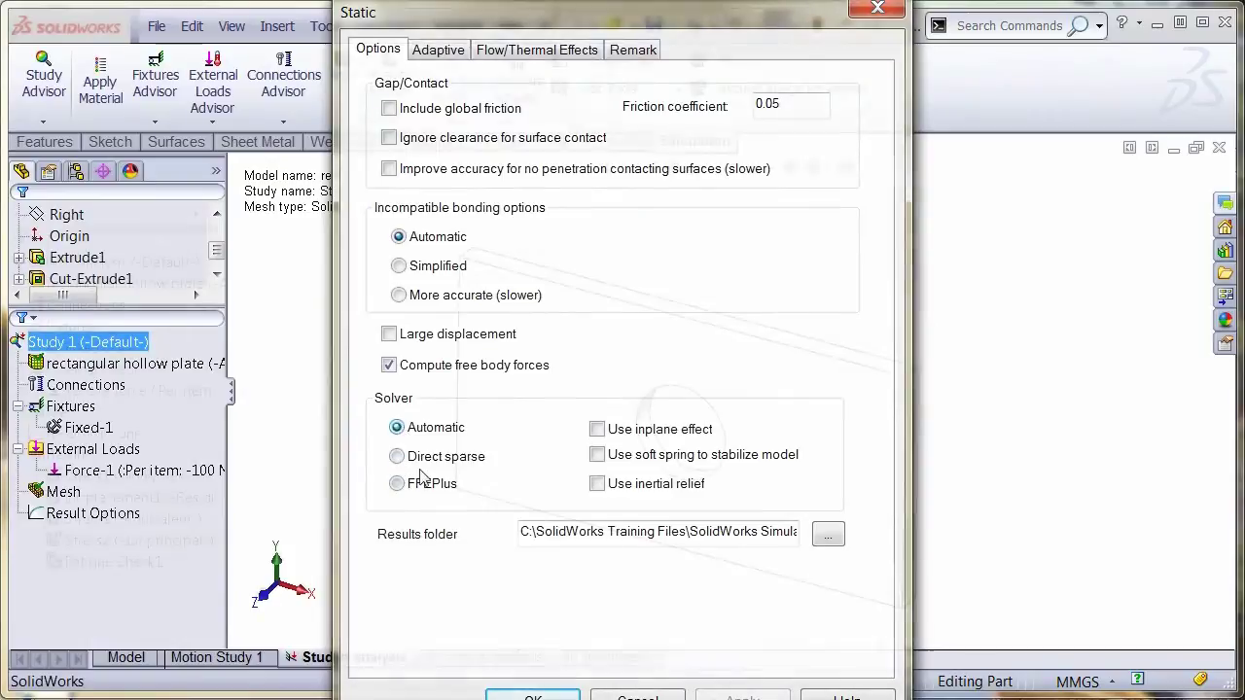
left_click(220, 498)
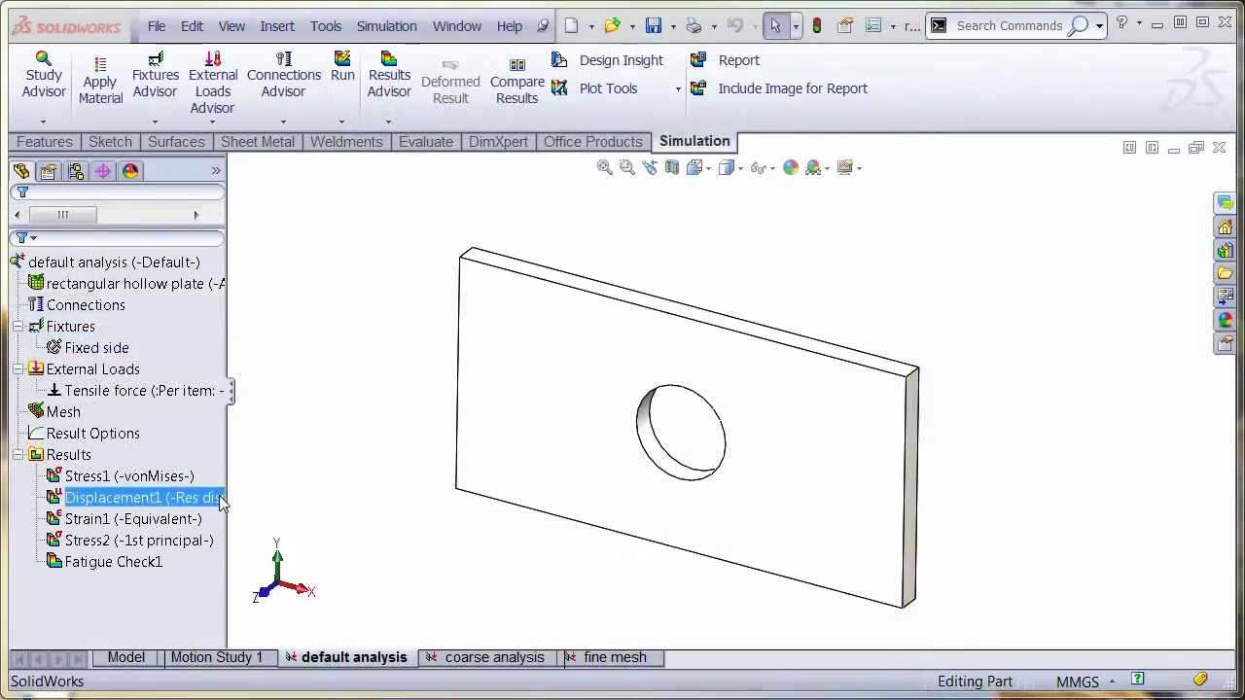
- Show the von Mises stress, displacement and strain plots, then iso-clip the stress plot
left_click(149, 476)
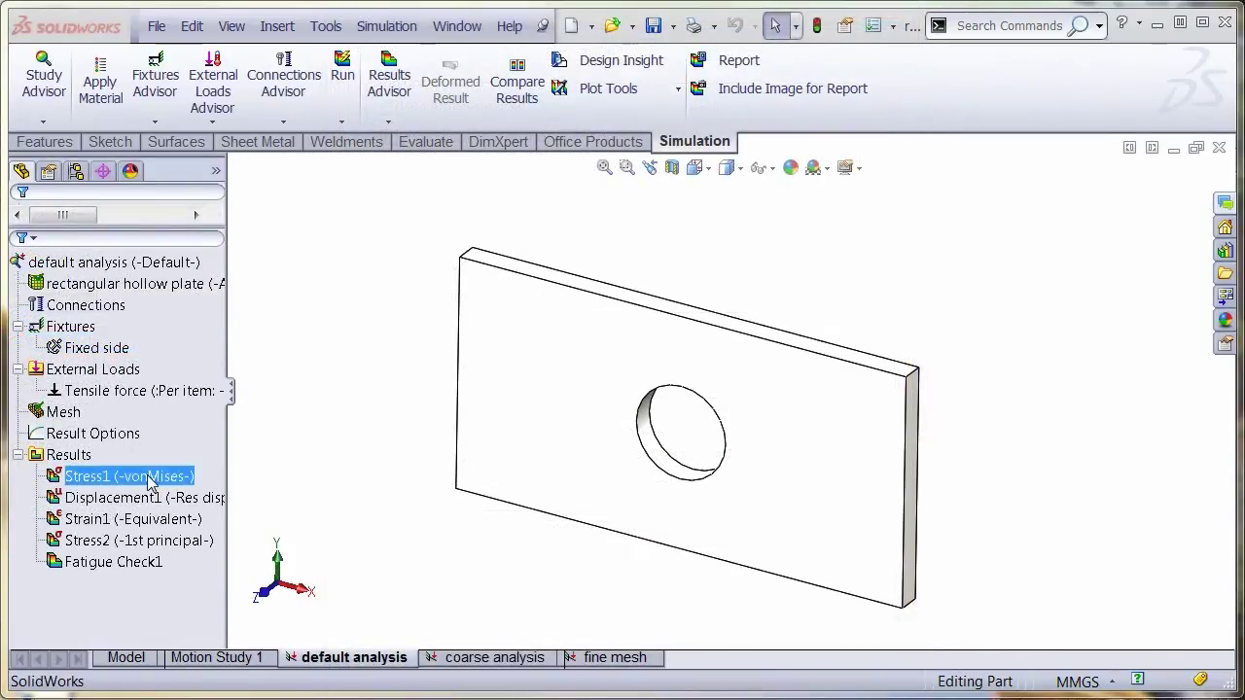
double_click(149, 477)
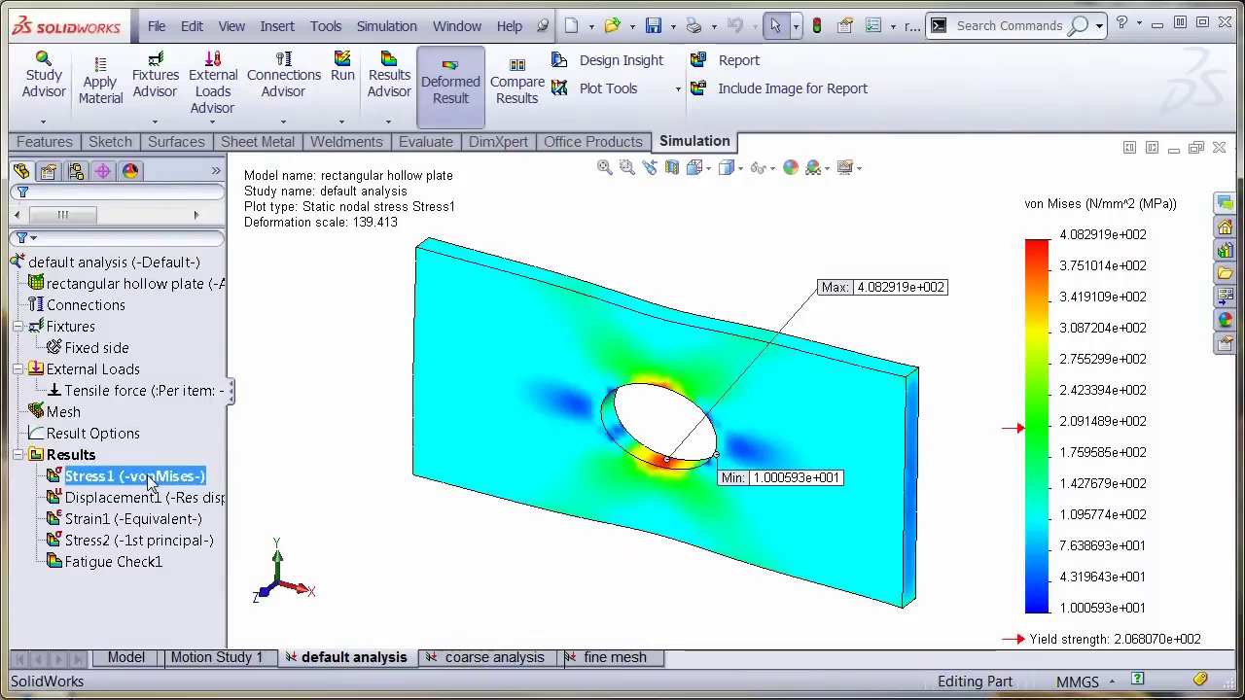
double_click(127, 498)
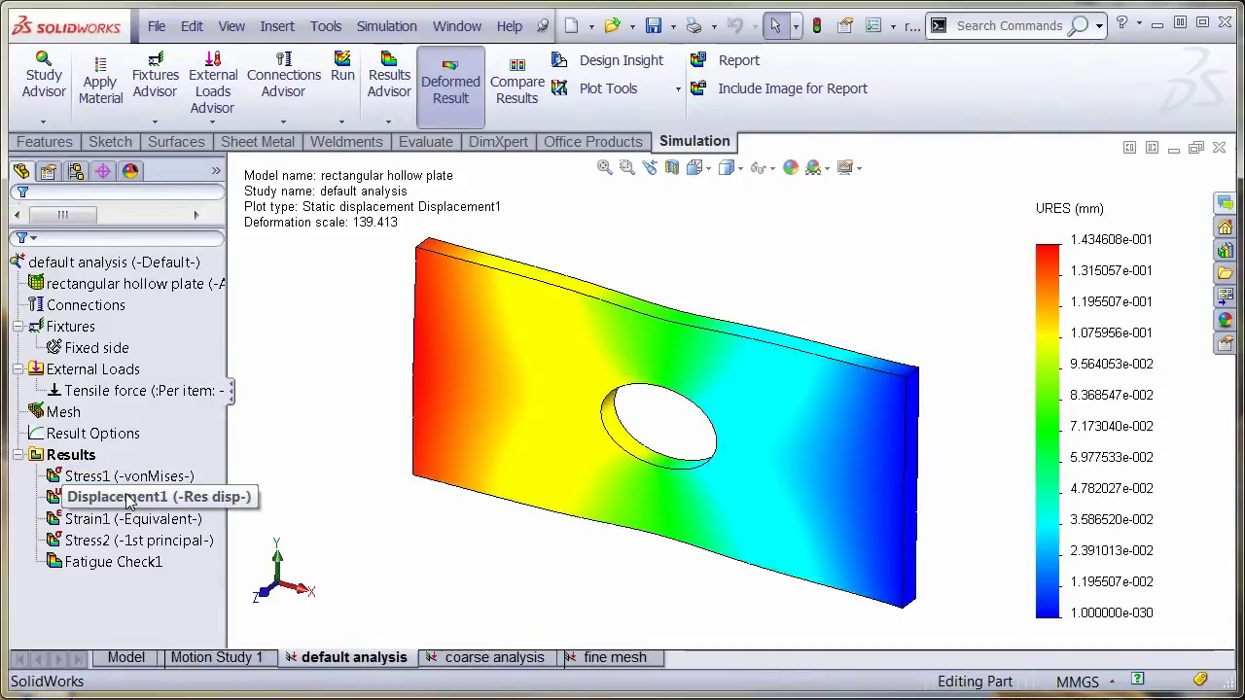
double_click(123, 519)
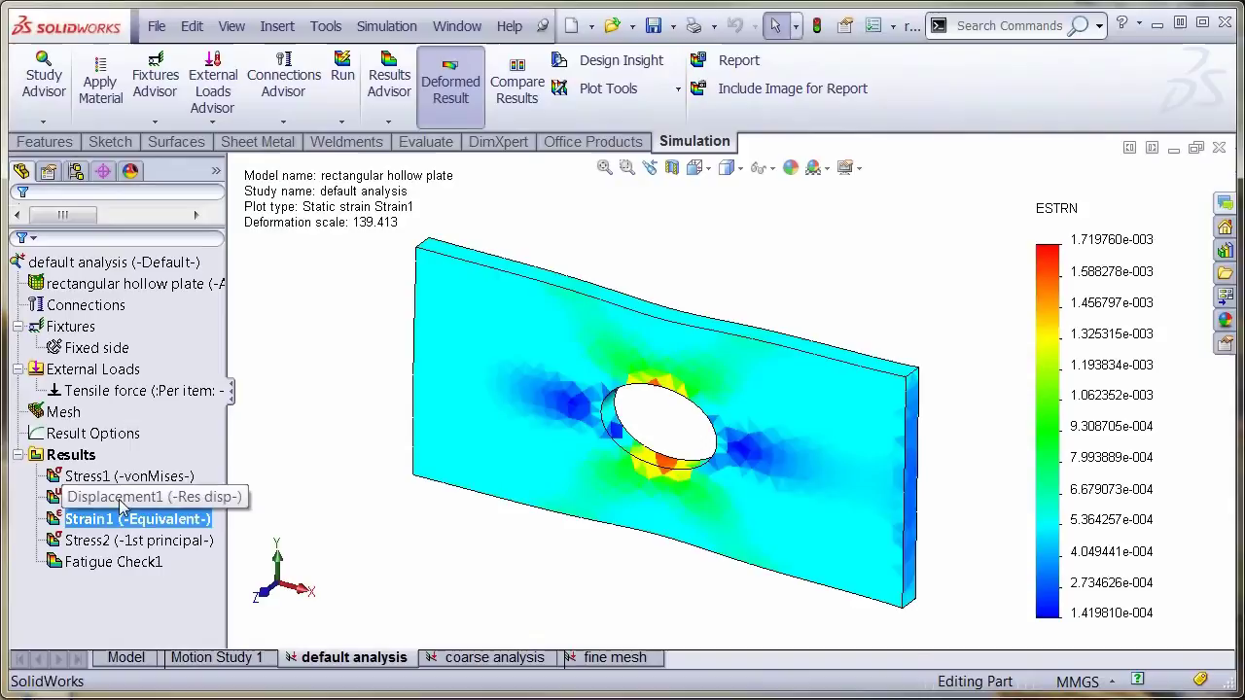
double_click(126, 478)
right_click(128, 487)
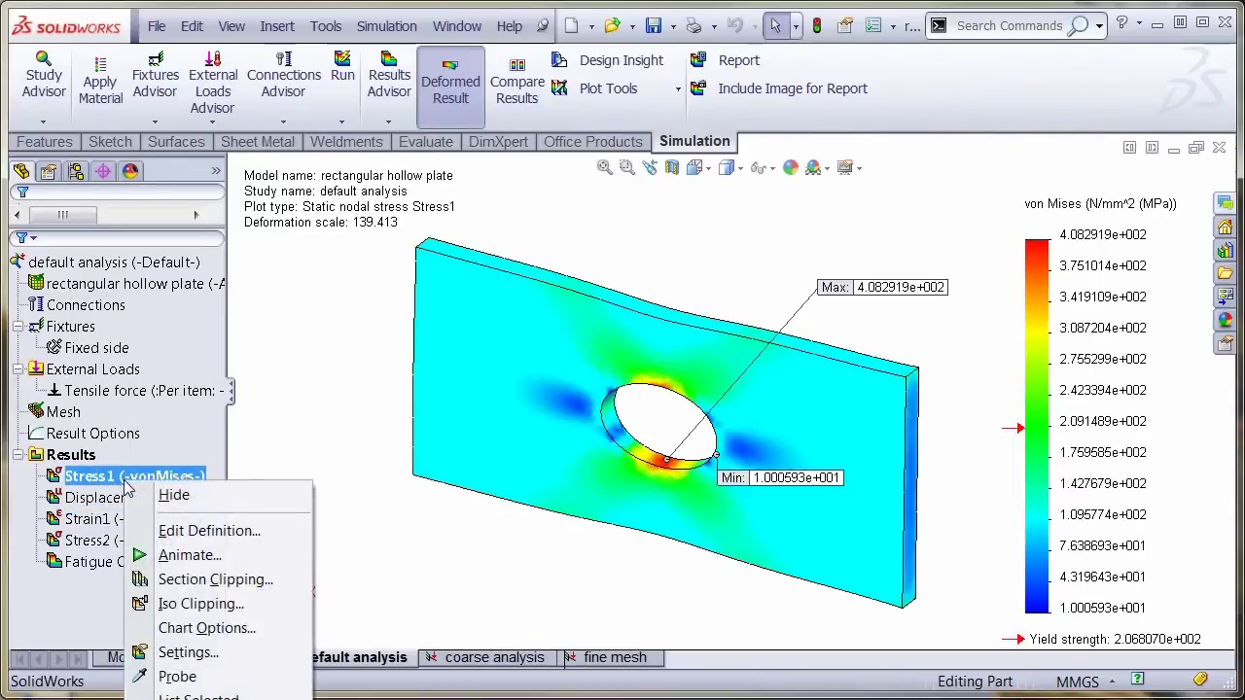
left_click(209, 603)
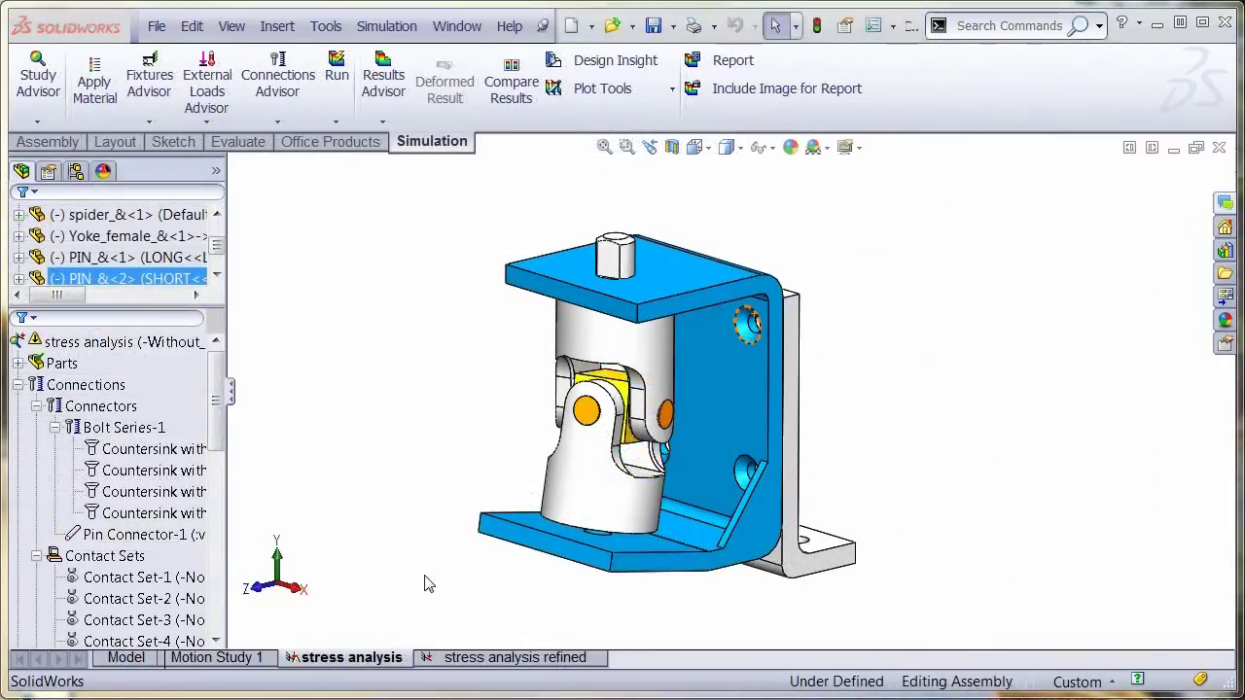
- Highlight the parts joined by Contact Set-1 and Contact Set-2, viewing the assembly from above
left_click(141, 577)
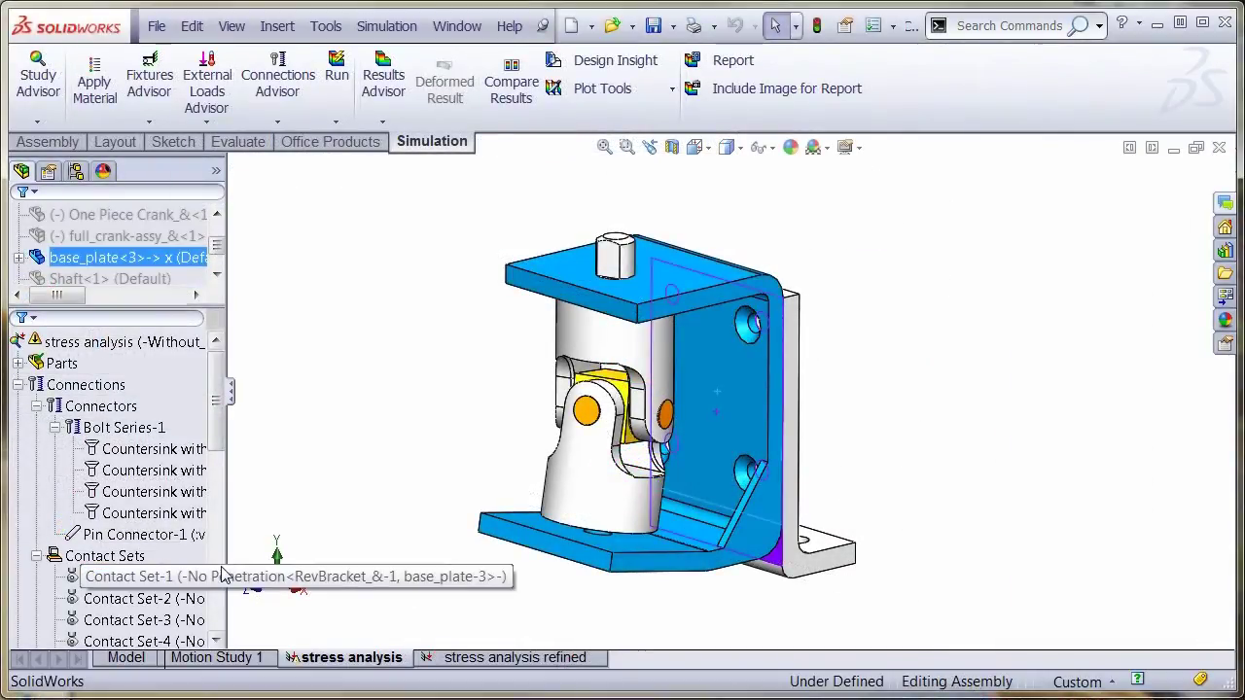
left_click(135, 602)
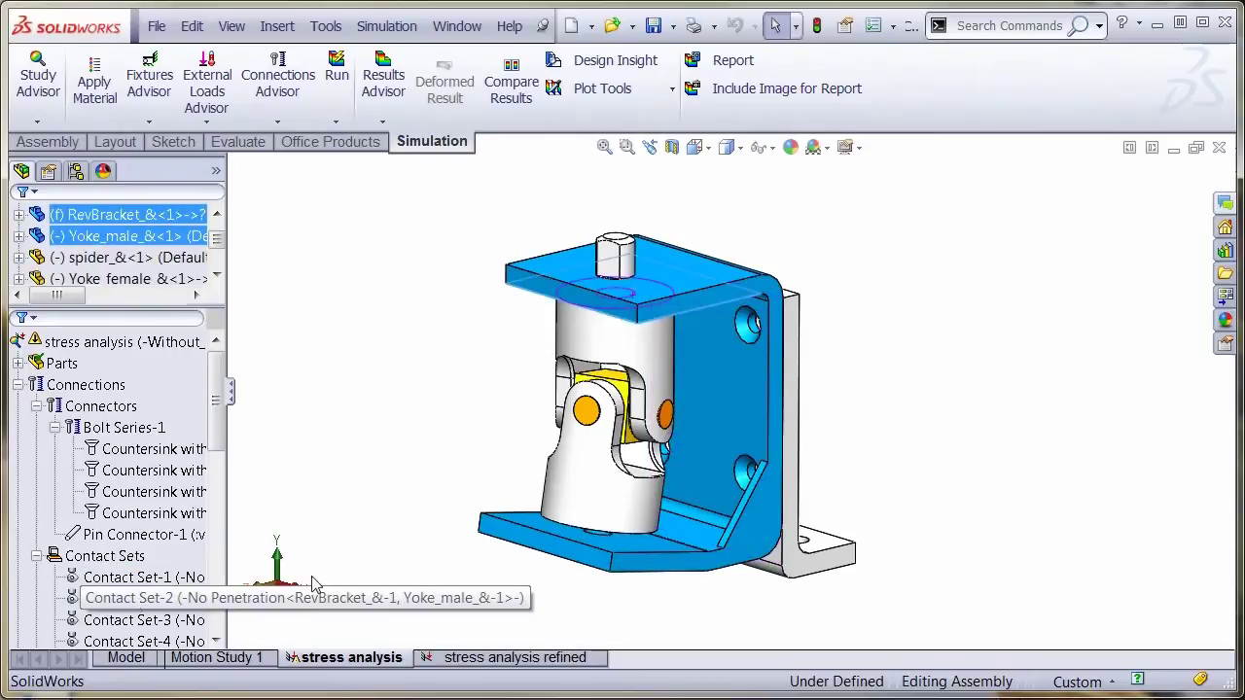
middle_click_drag(313, 584, 360, 538)
left_click(360, 538)
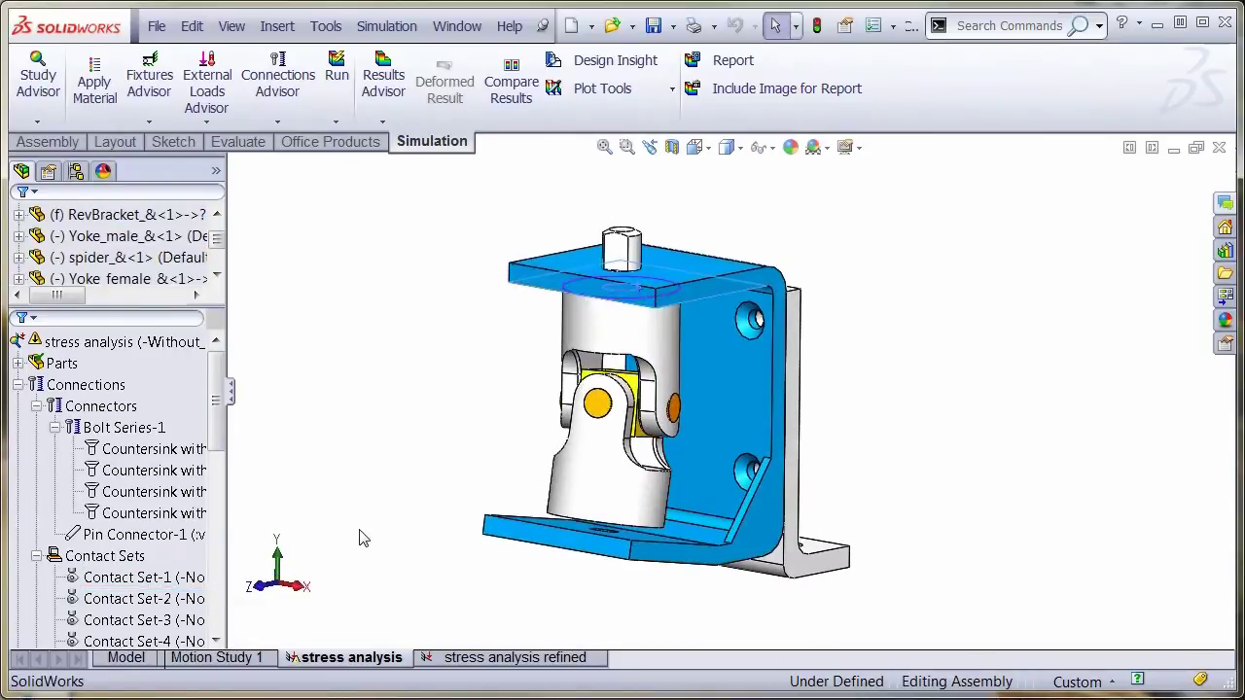
- Locate three countersink-with-nut bolt connectors on the model
left_click(151, 449)
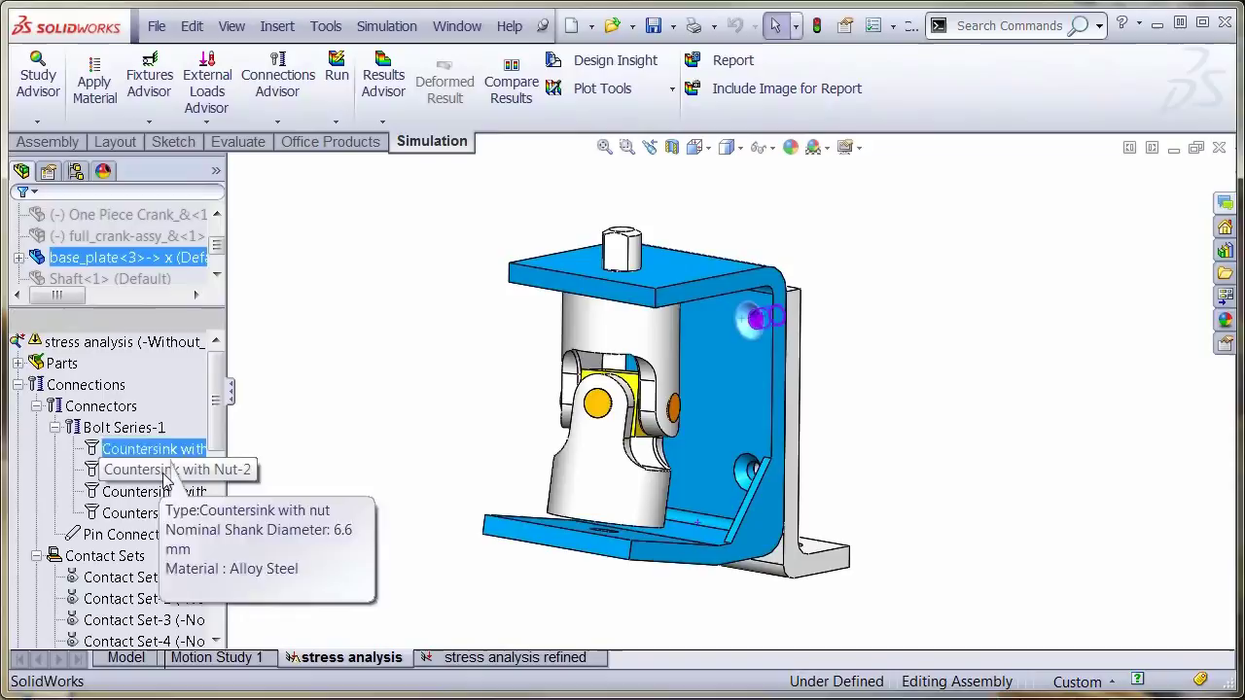
left_click(161, 472)
left_click(155, 492)
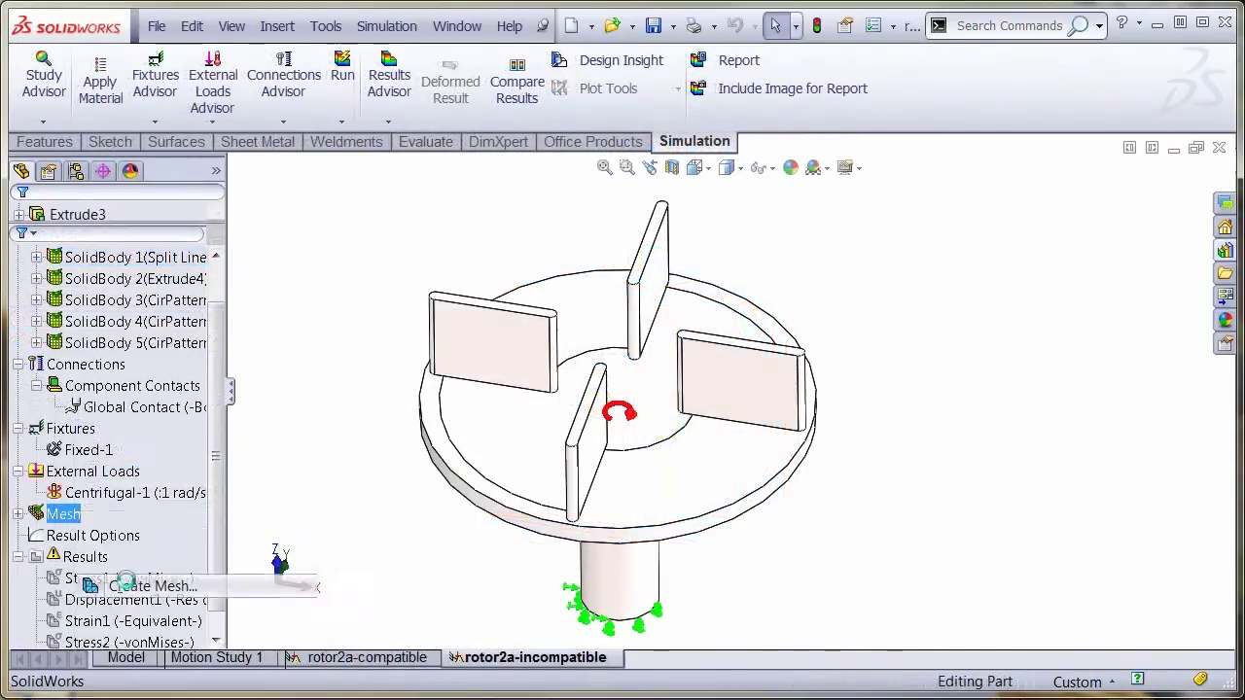
- Generate the solid mesh for the rotor in the rotor 02a incompatible study
left_click(144, 585)
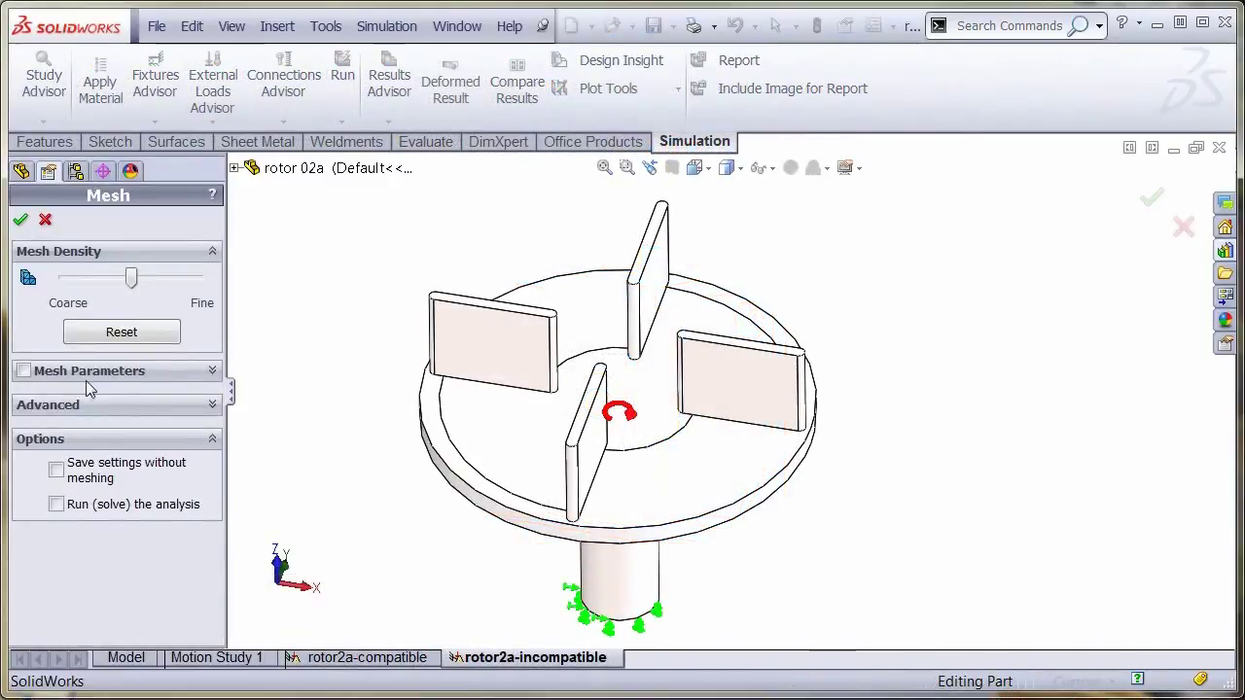
left_click(22, 222)
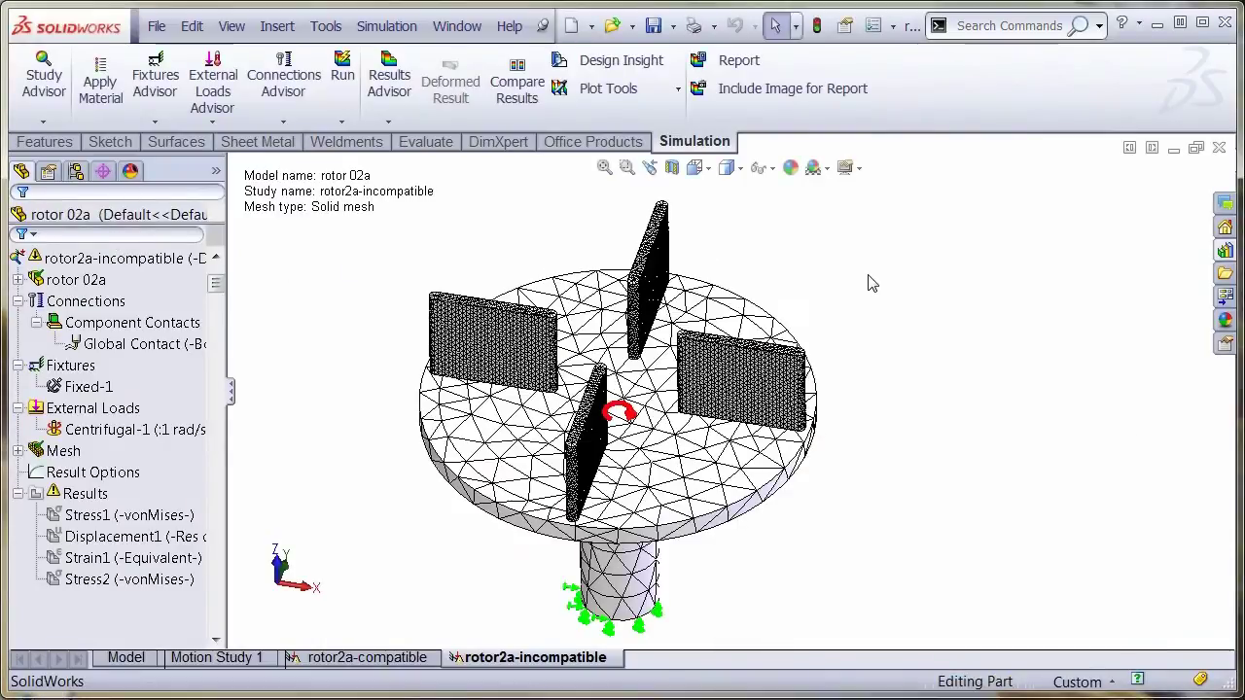
middle_click_drag(870, 281, 856, 309)
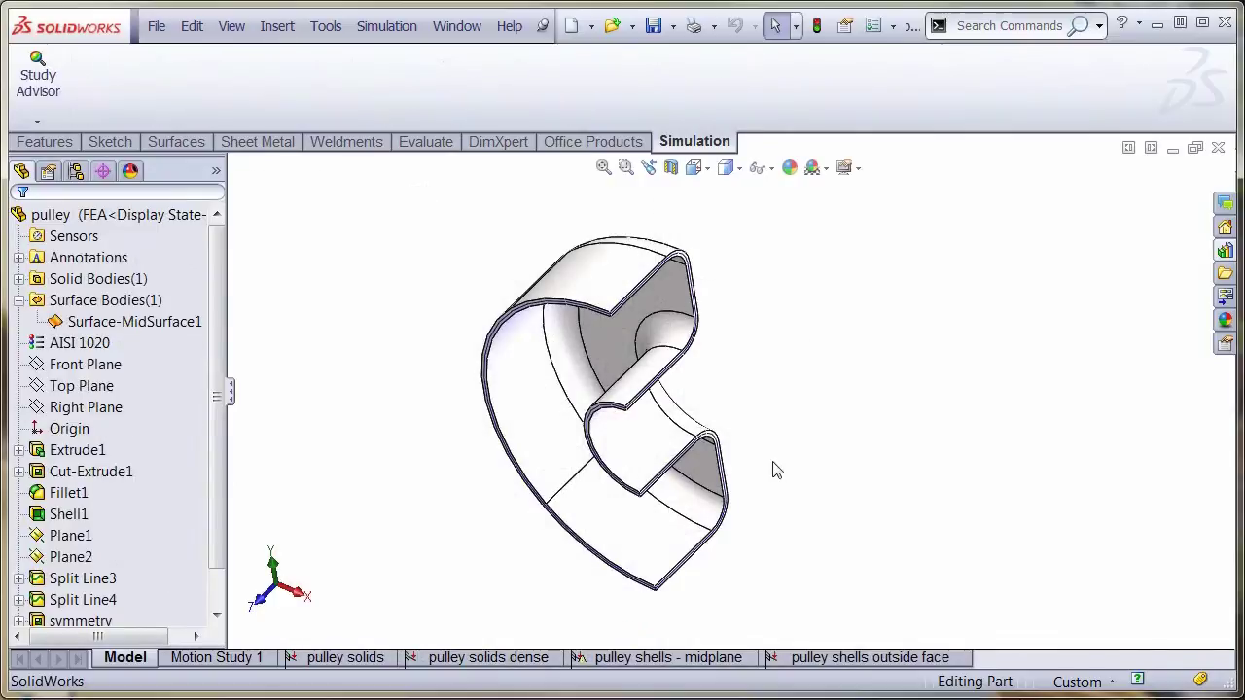
middle_click_drag(776, 470, 765, 418)
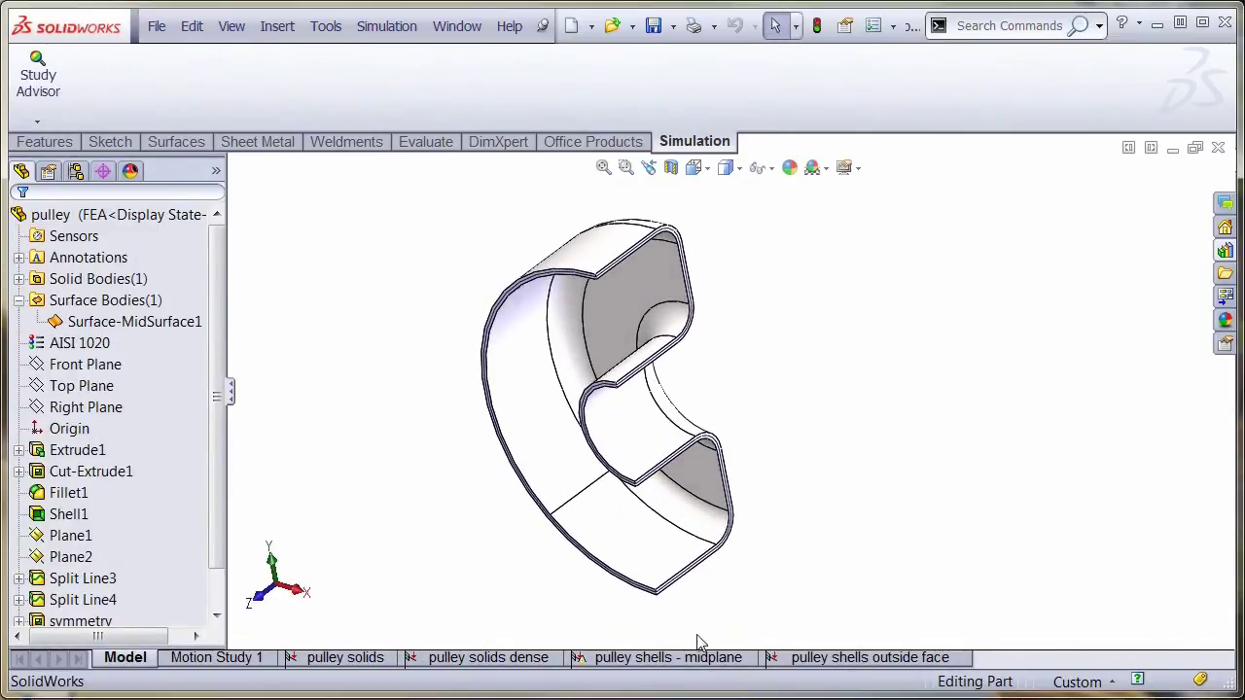
- Create the midsurface shell mesh for the pulley in the 'pulley shells - midplane' study
left_click(696, 659)
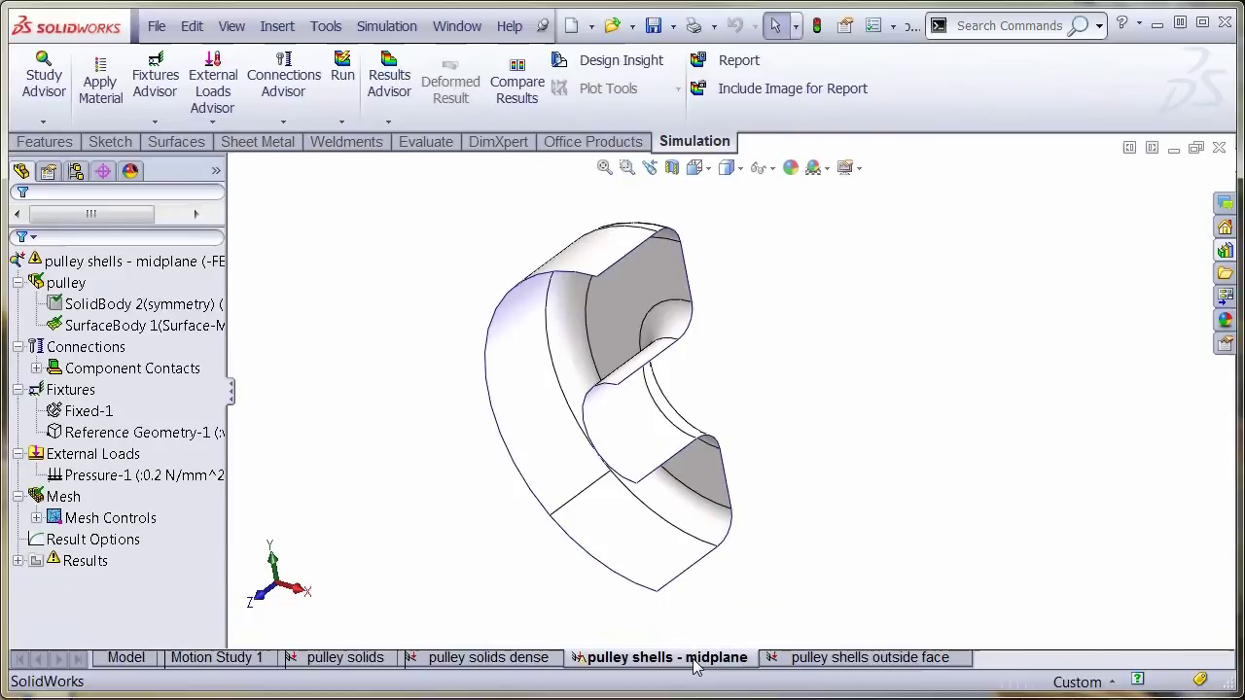
left_click(180, 541)
right_click(61, 498)
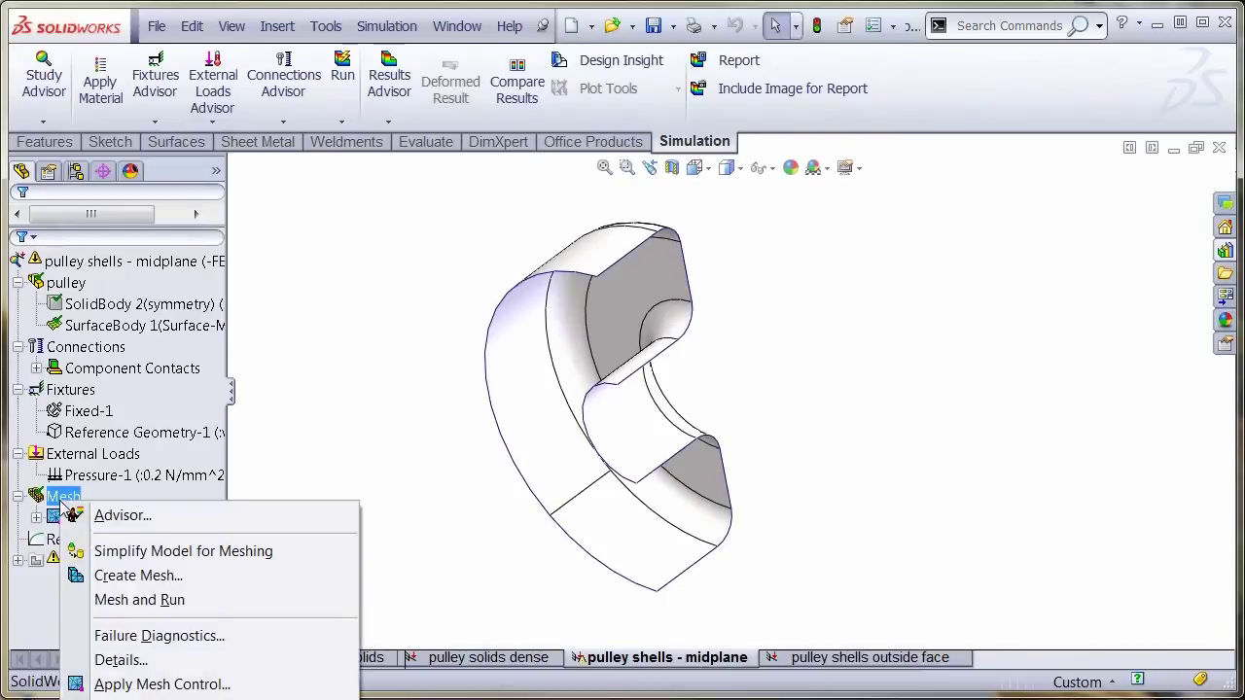
left_click(102, 573)
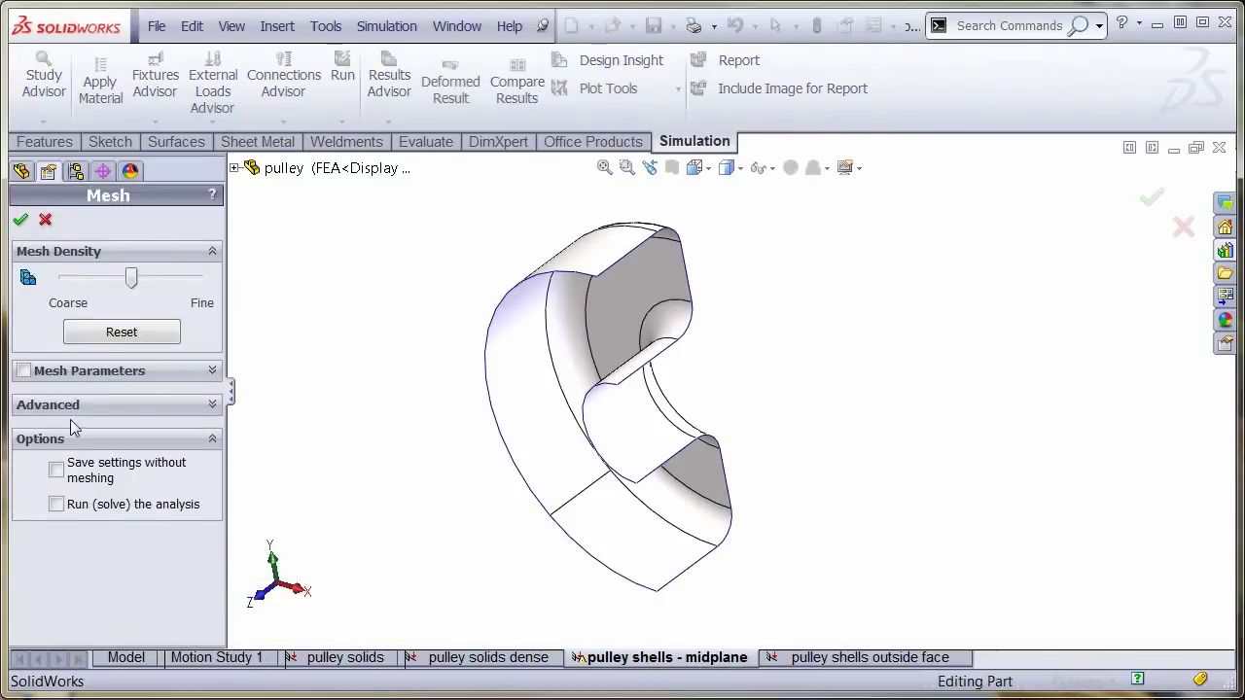
left_click(22, 222)
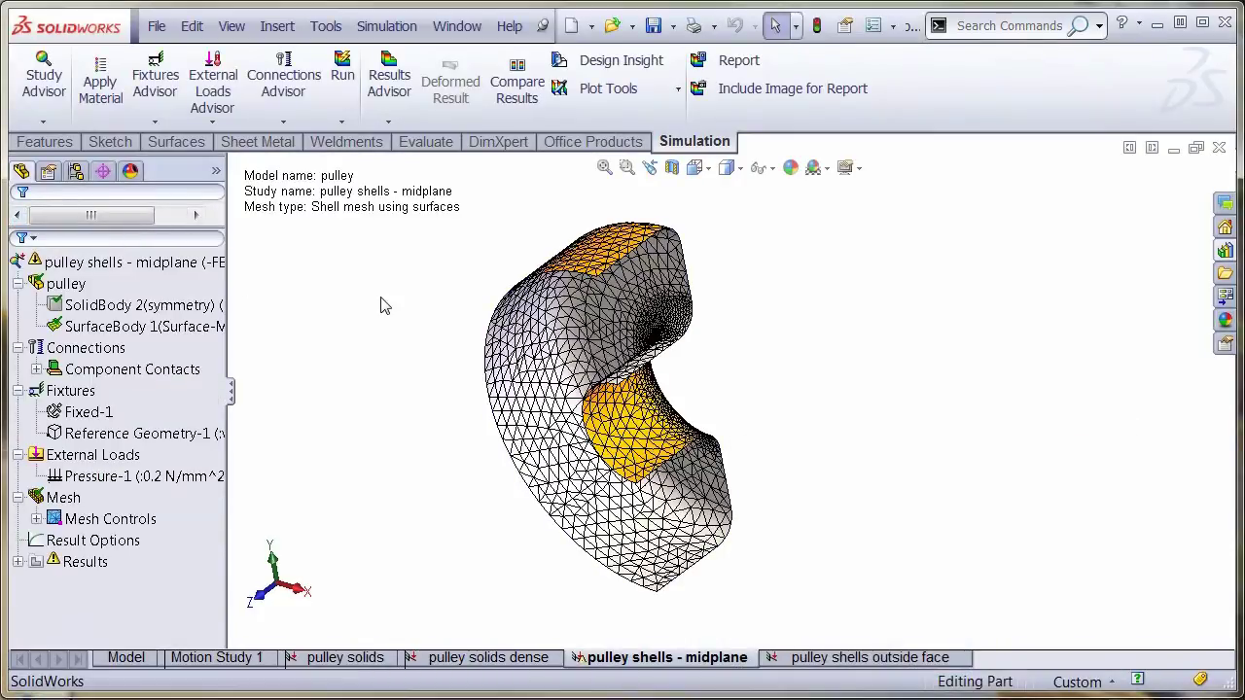
mouse_move(380, 306)
middle_mouse_down()
mouse_move(333, 437)
mouse_move(312, 458)
mouse_move(386, 329)
middle_mouse_up()
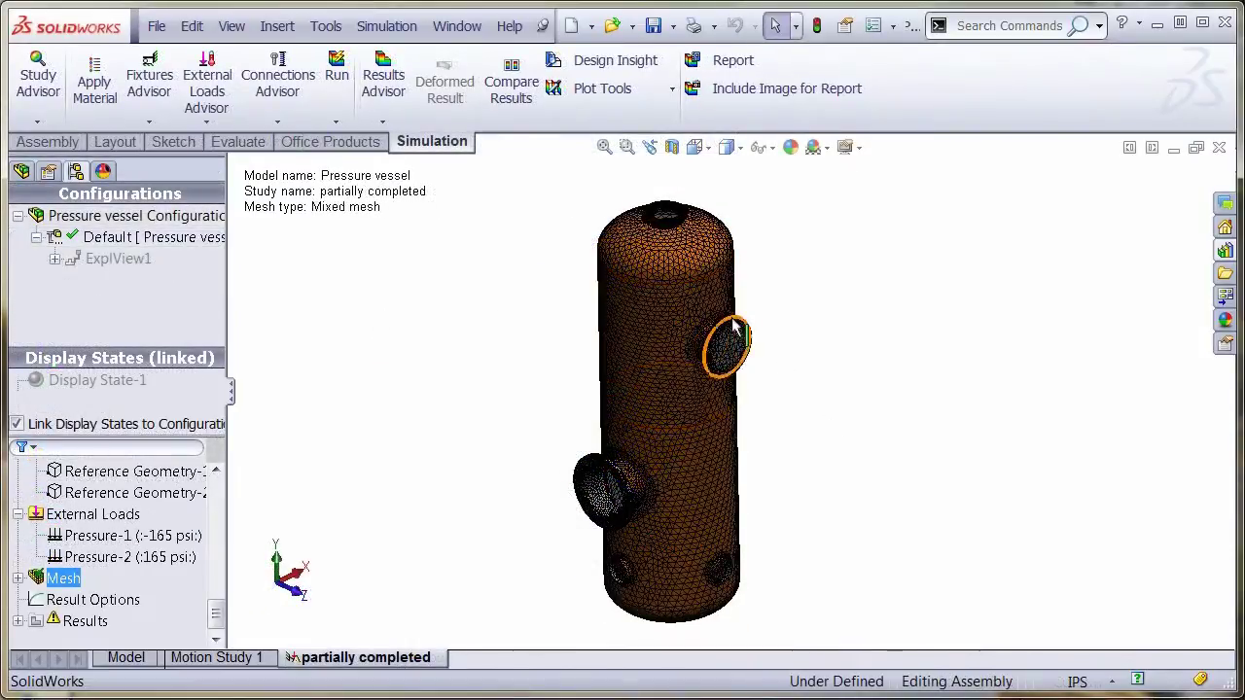
- Zoom onto the manhole nozzle and explode the meshed pressure vessel using ExplView1
scroll(725, 358, "down", 5)
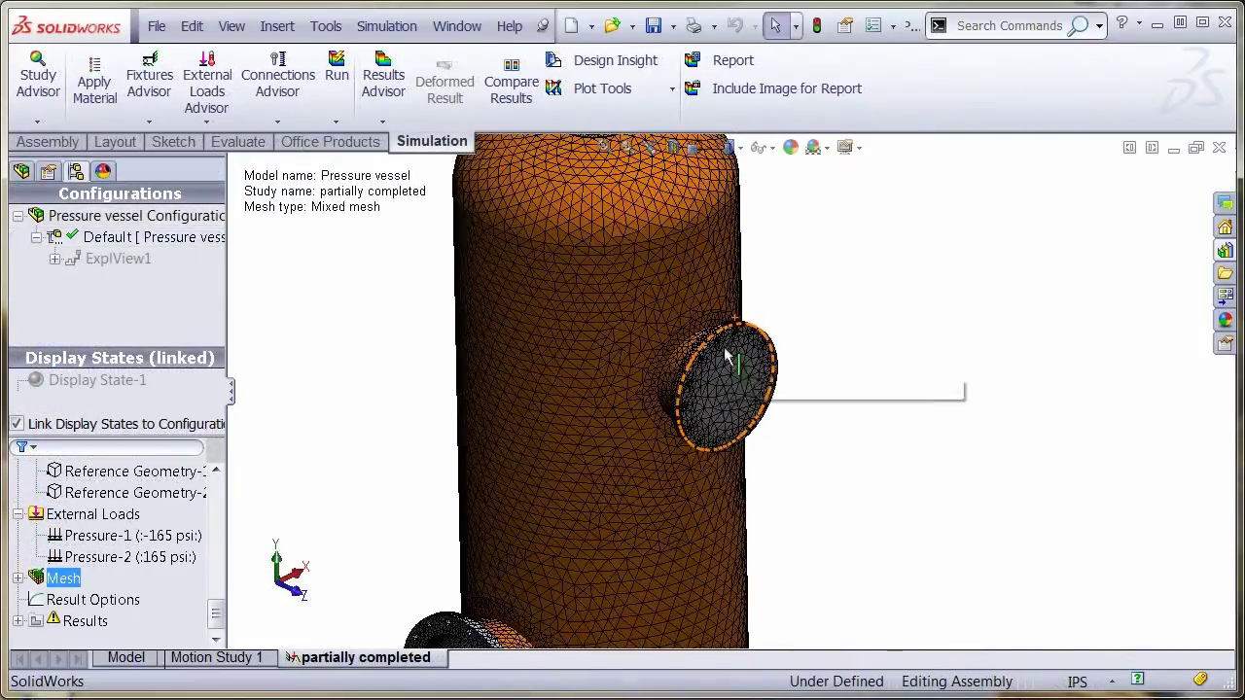
scroll(725, 358, "down", 4)
middle_click_drag(675, 509, 650, 502)
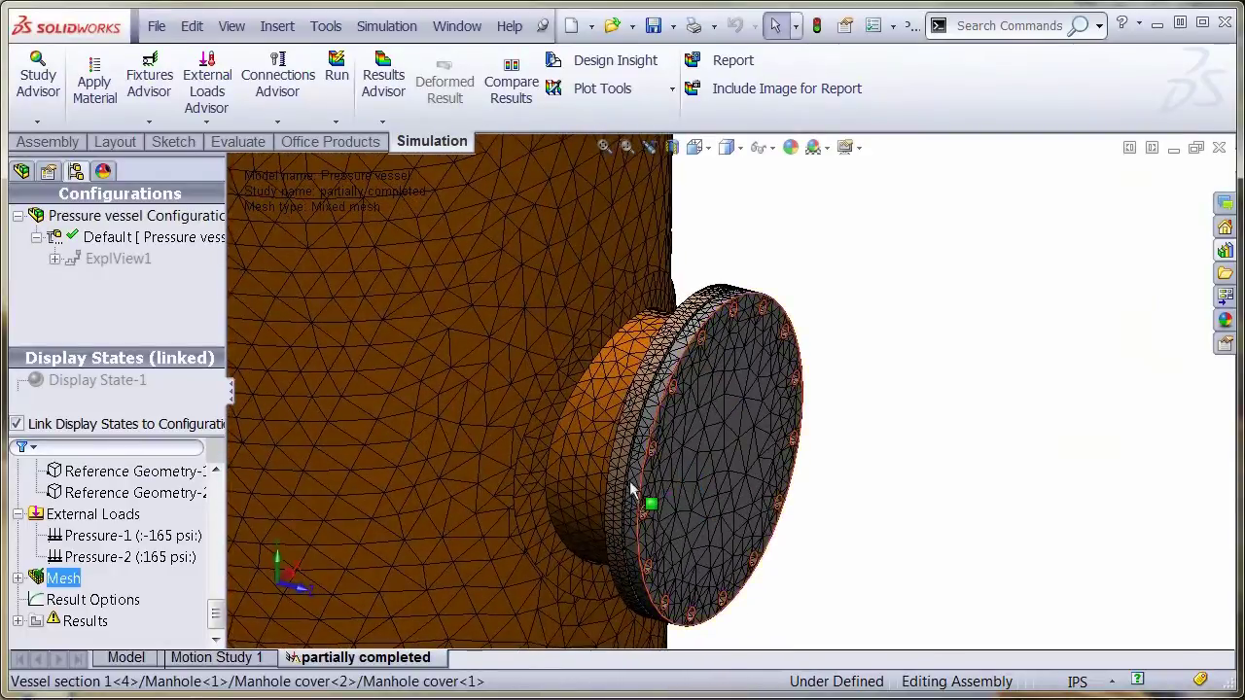
double_click(118, 258)
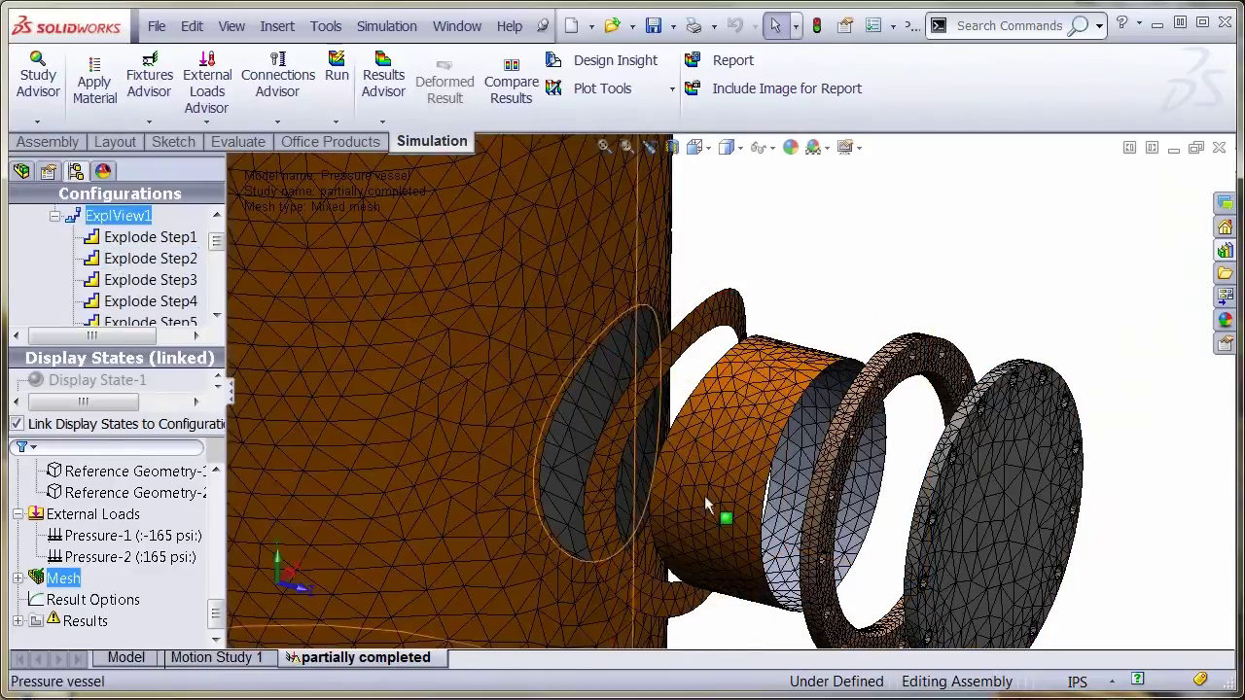
middle_click_drag(874, 571, 895, 555)
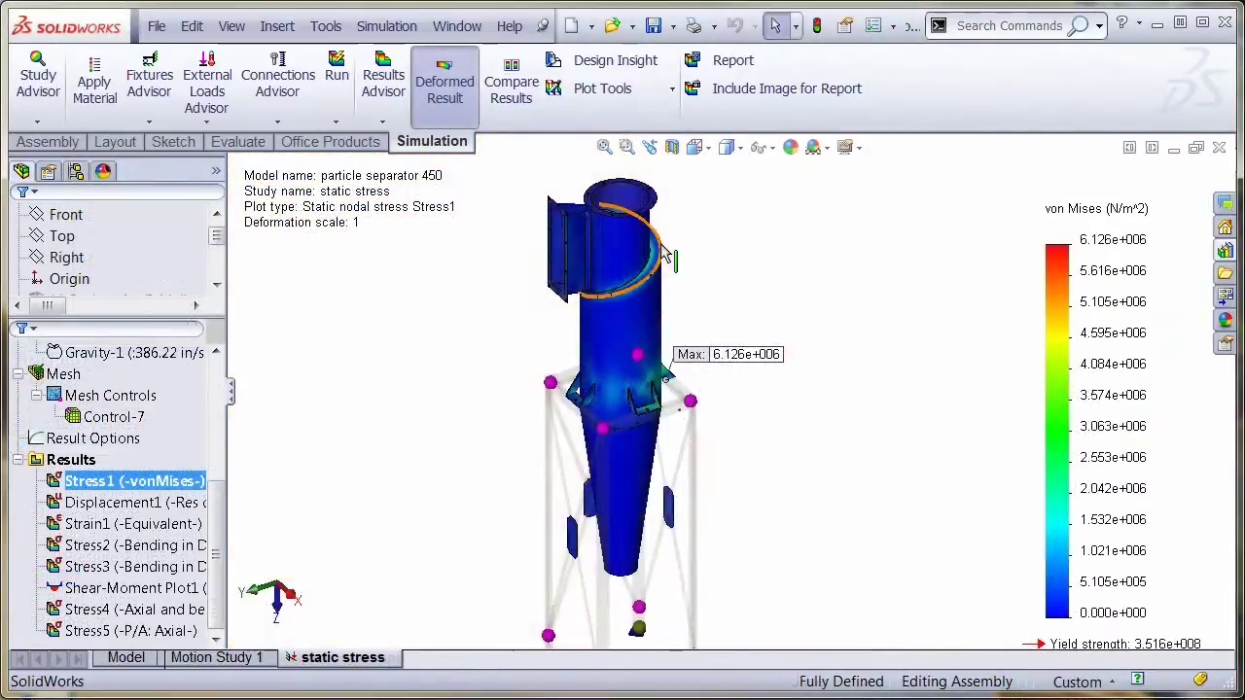
- Change Stress1 to plot beam axial stress on the separator's support frame
scroll(798, 498, "down", 5)
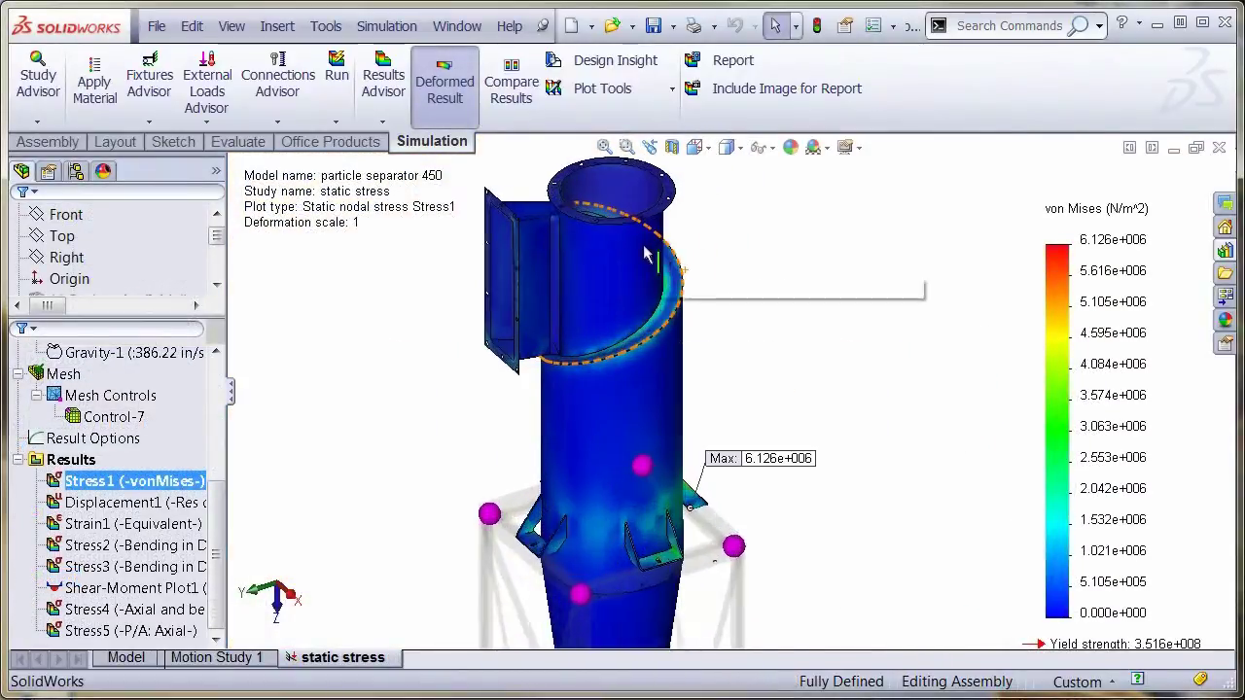
middle_click_drag(798, 498, 804, 420, "ctrl")
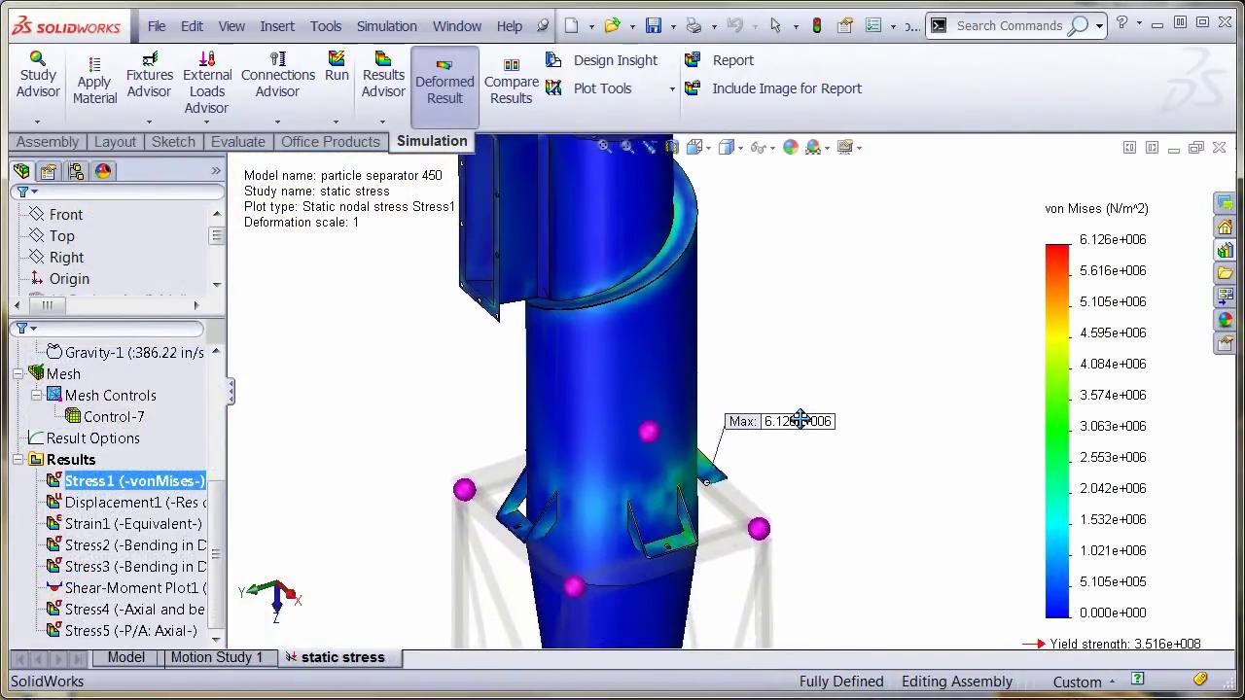
double_click(134, 486)
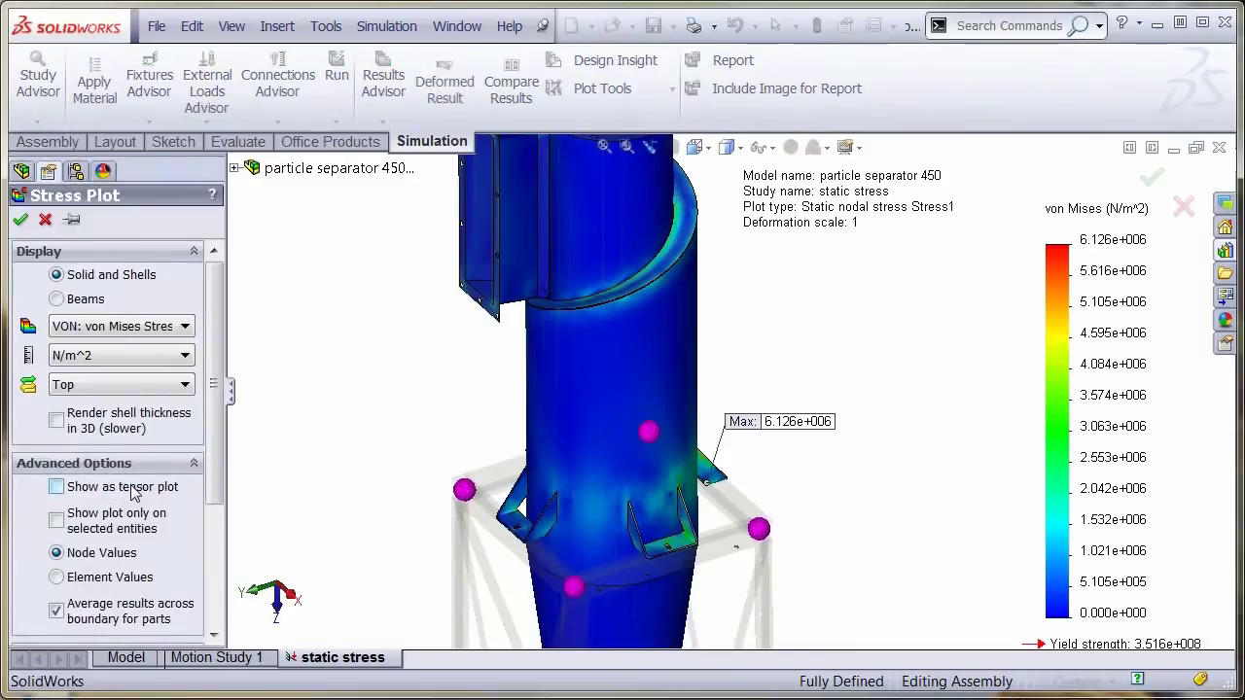
left_click(82, 303)
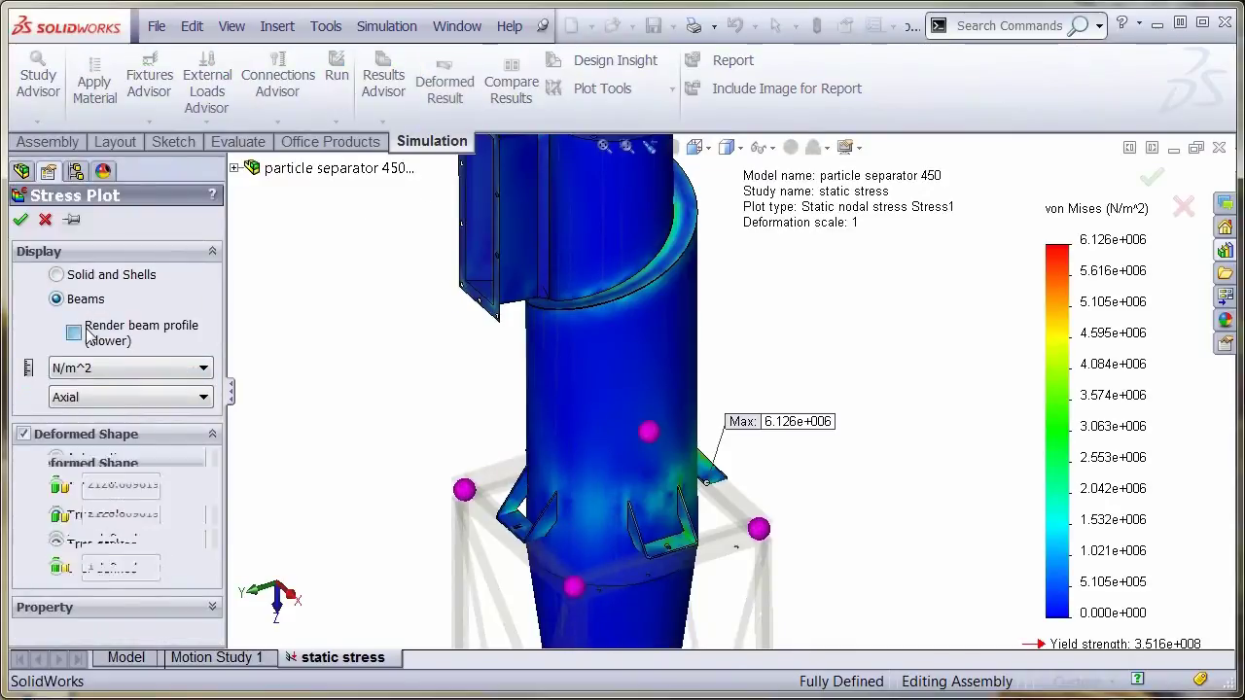
left_click(21, 220)
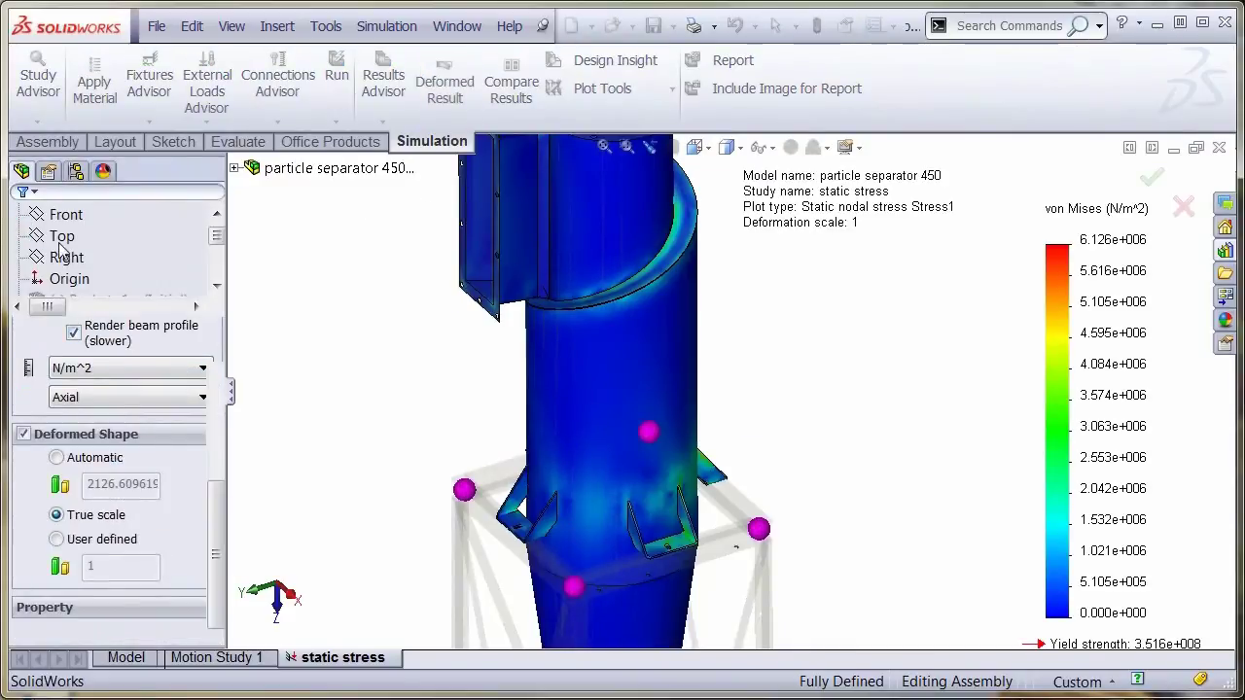
middle_click_drag(387, 526, 365, 170, "ctrl")
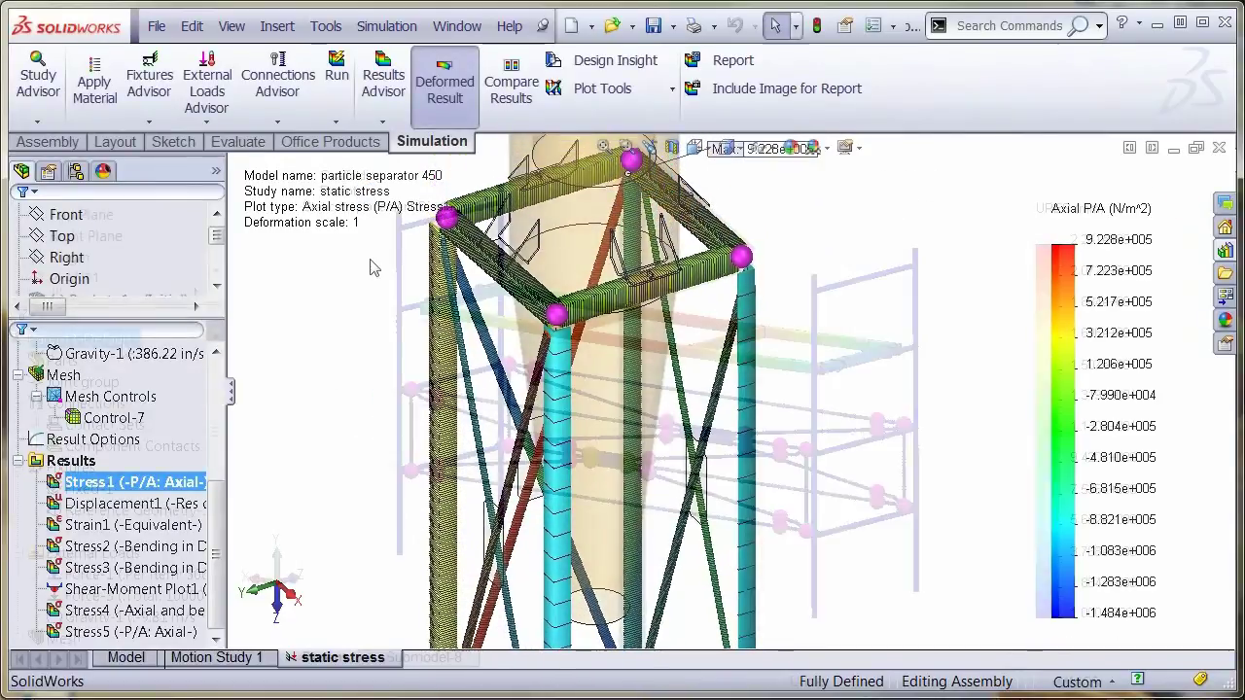
- Create a submodeling study from the Parent scaffolding study
right_click(126, 340)
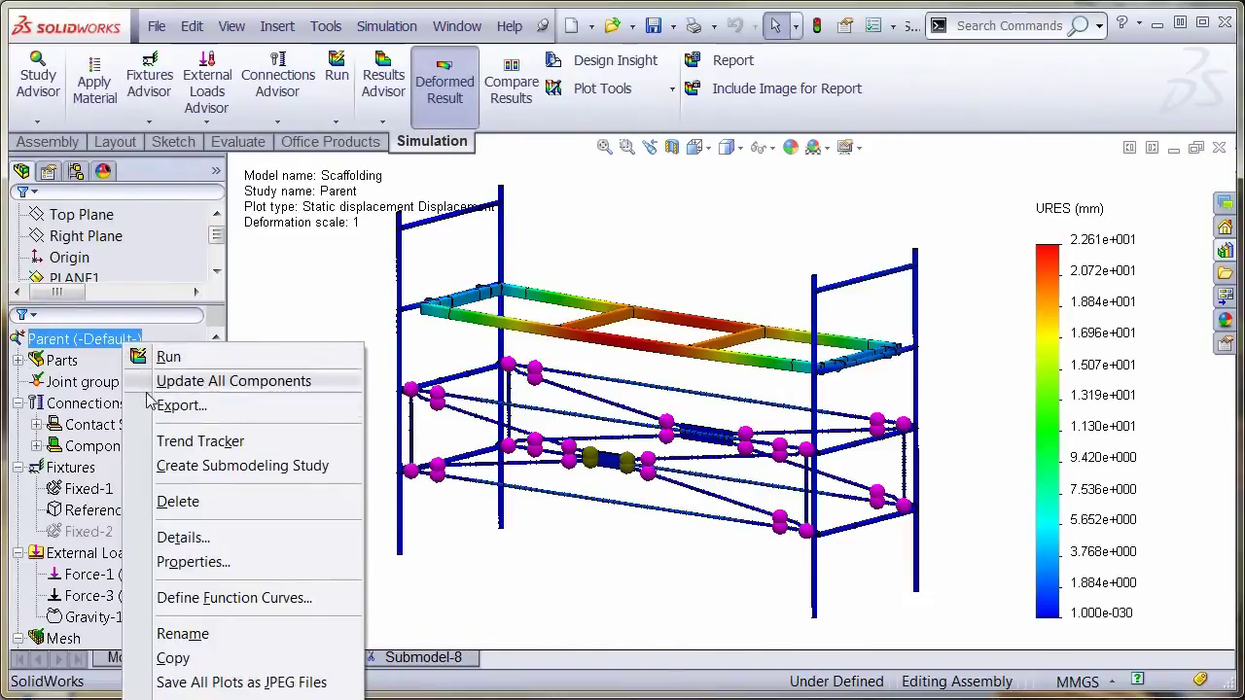
left_click(185, 465)
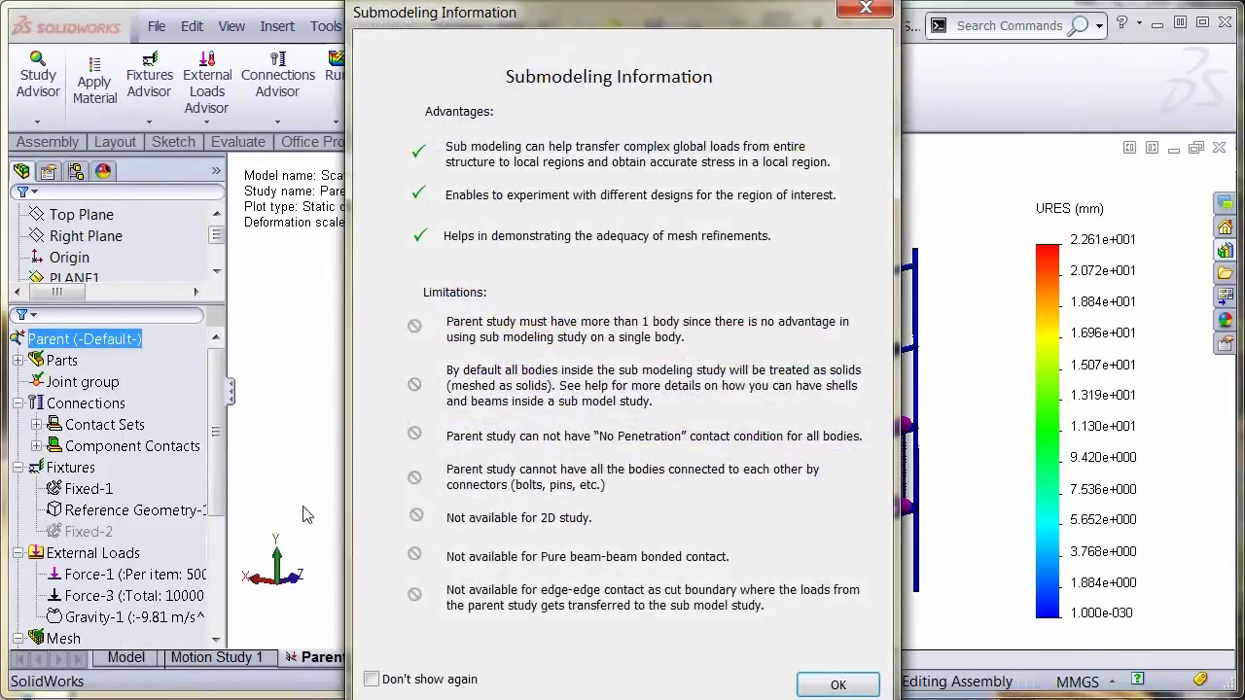
left_click(822, 684)
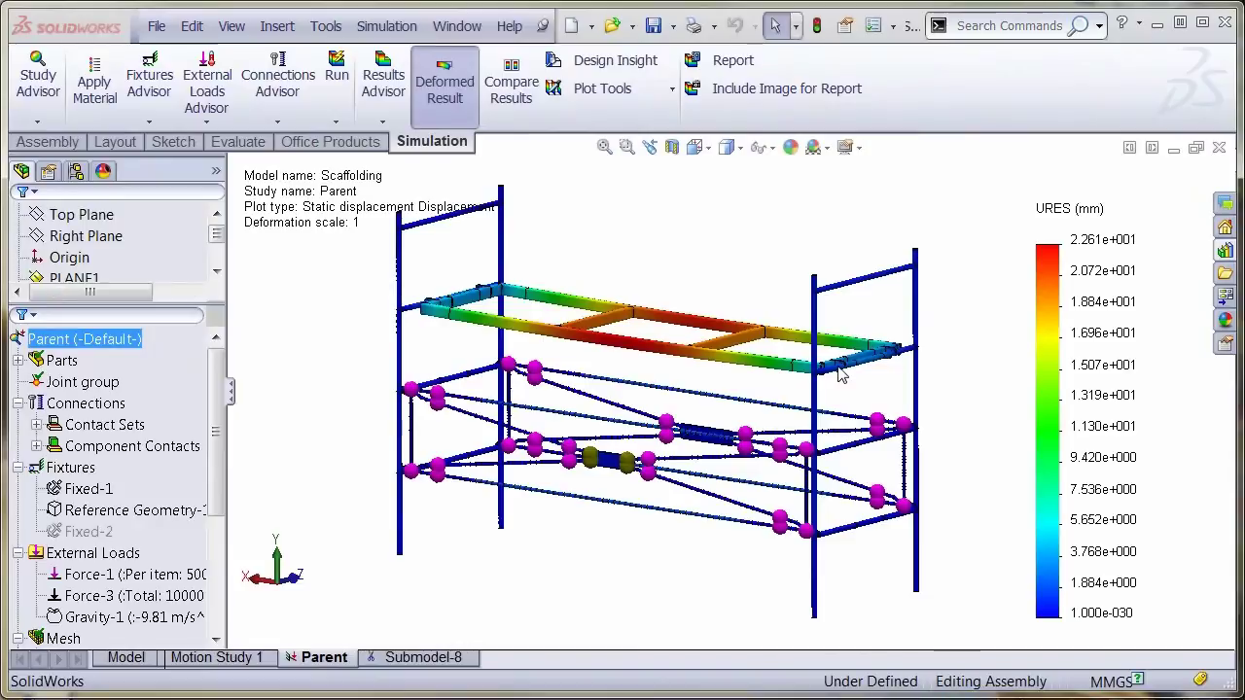
- Select three platform frame beam segments and the stand body for the submodel
scroll(827, 380, "down", 8)
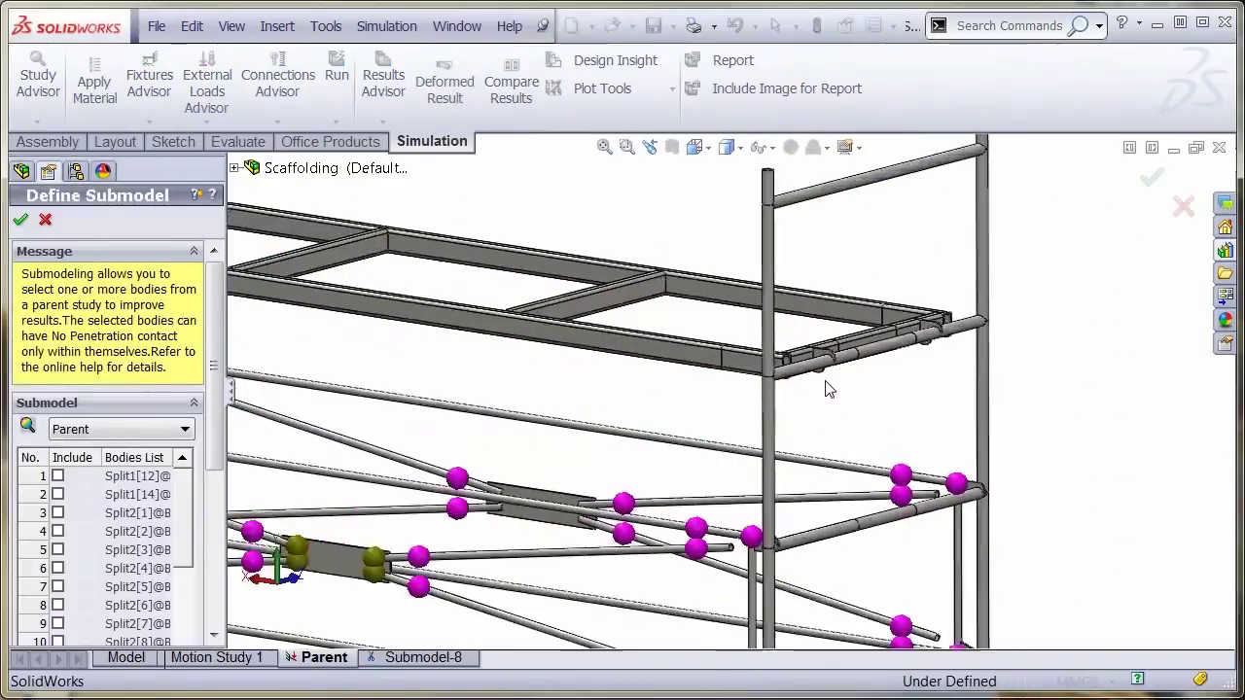
left_click(705, 335)
left_click(751, 338)
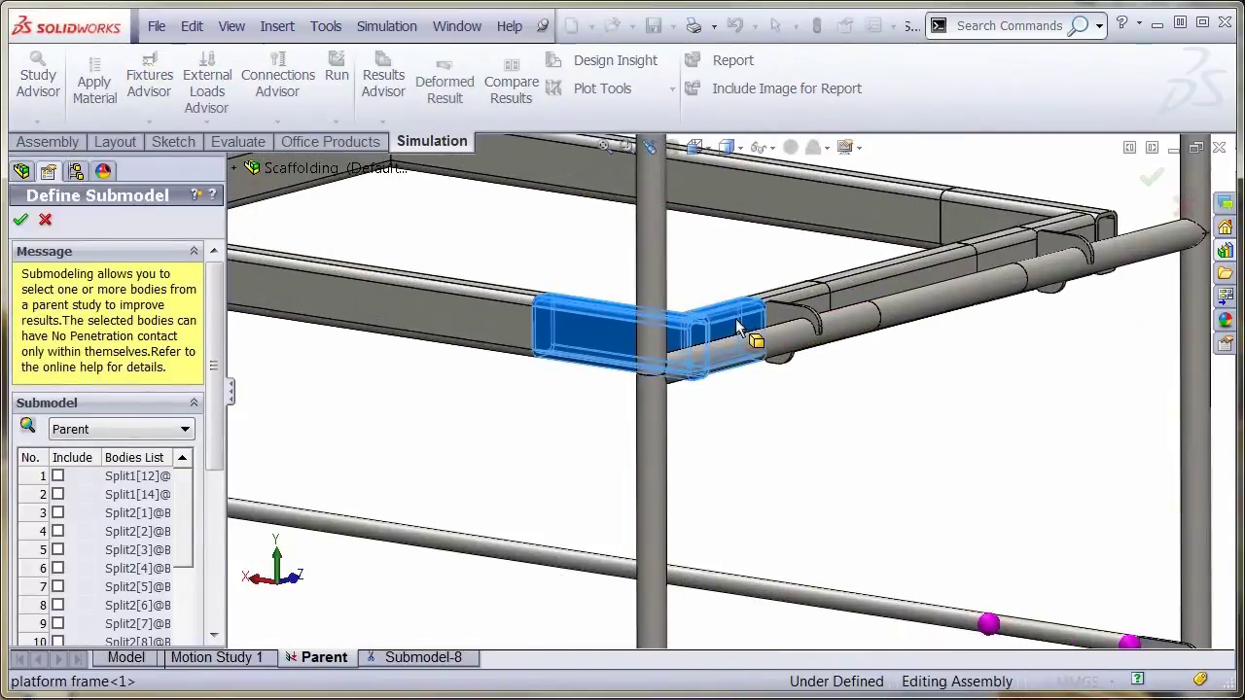
left_click(803, 317)
left_click(769, 338)
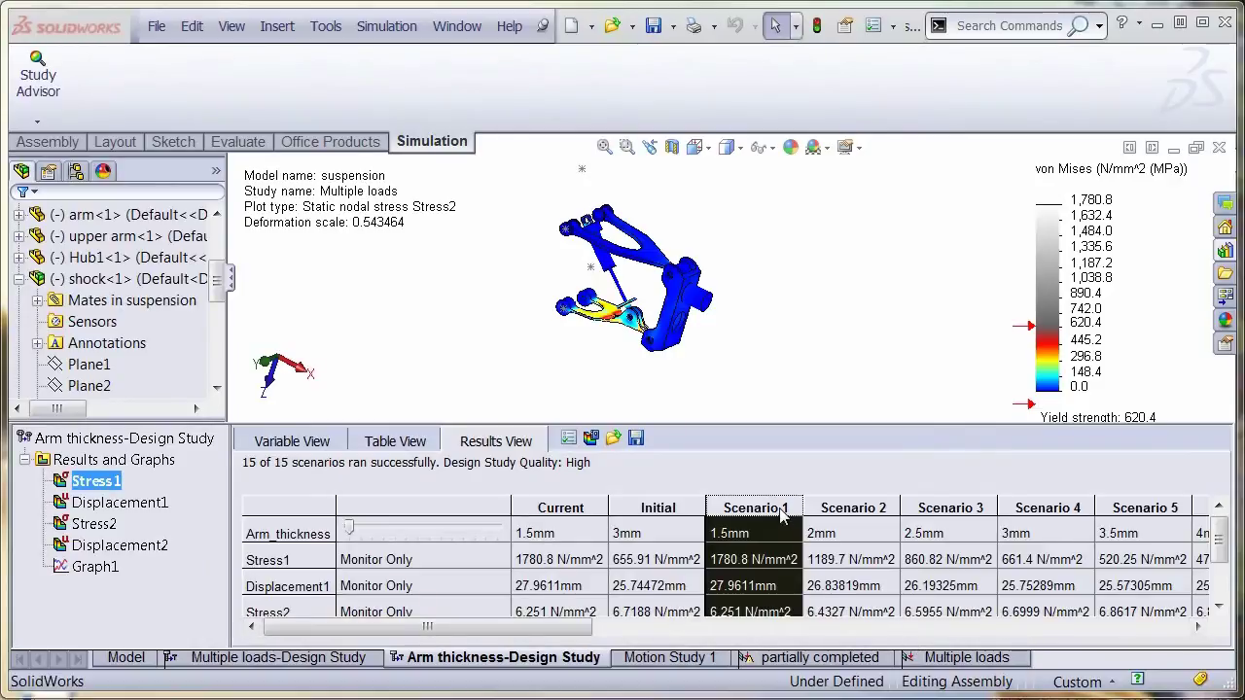
- Show the arm thickness results for Scenarios 2, 3, 4 and 5 (3.5mm) in turn
left_click(838, 511)
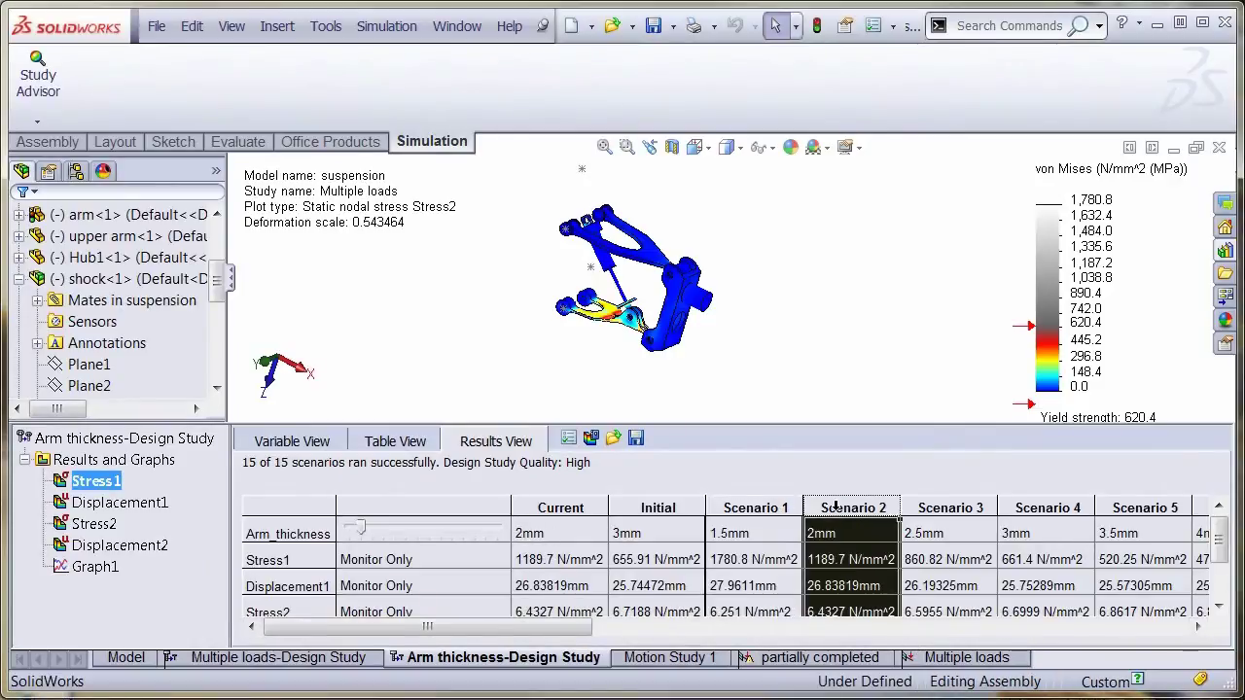
left_click(934, 508)
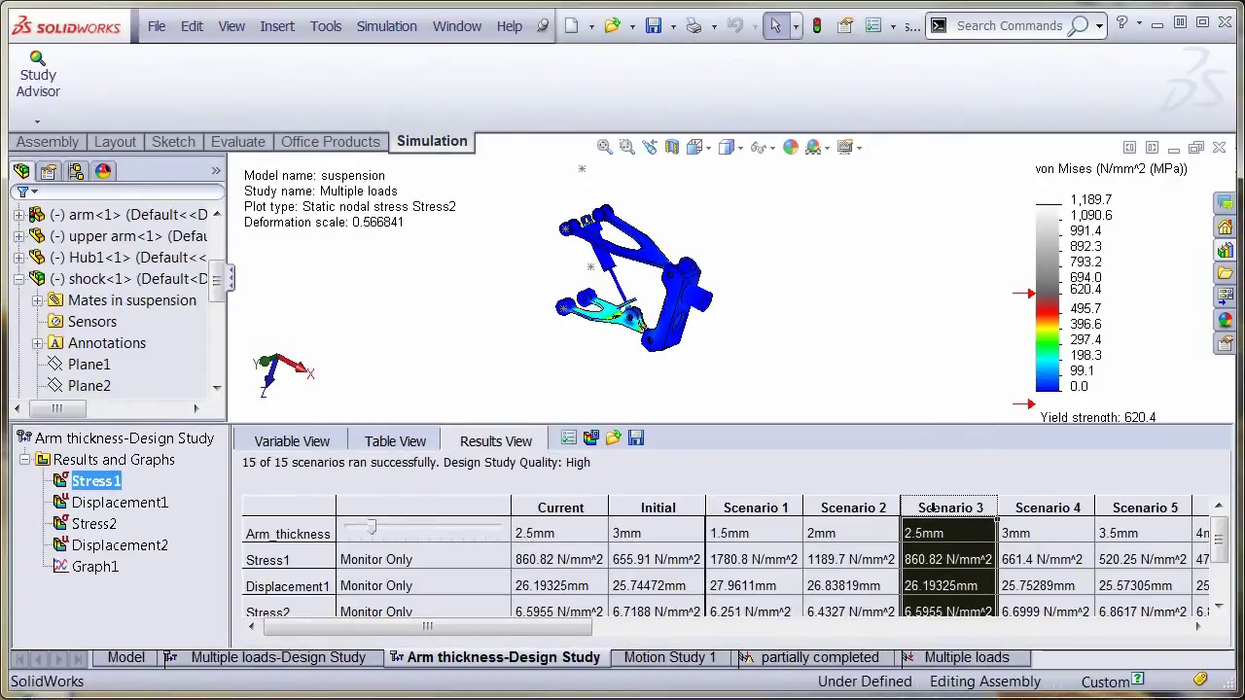
left_click(1045, 508)
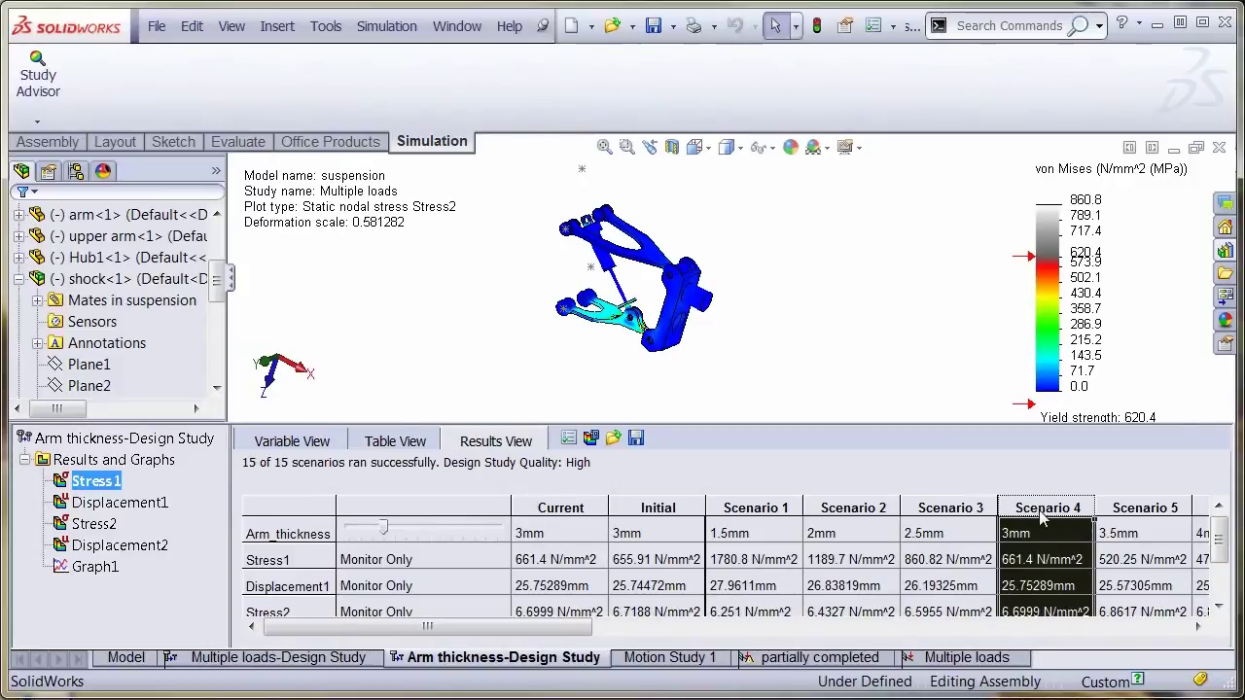
left_click(1118, 507)
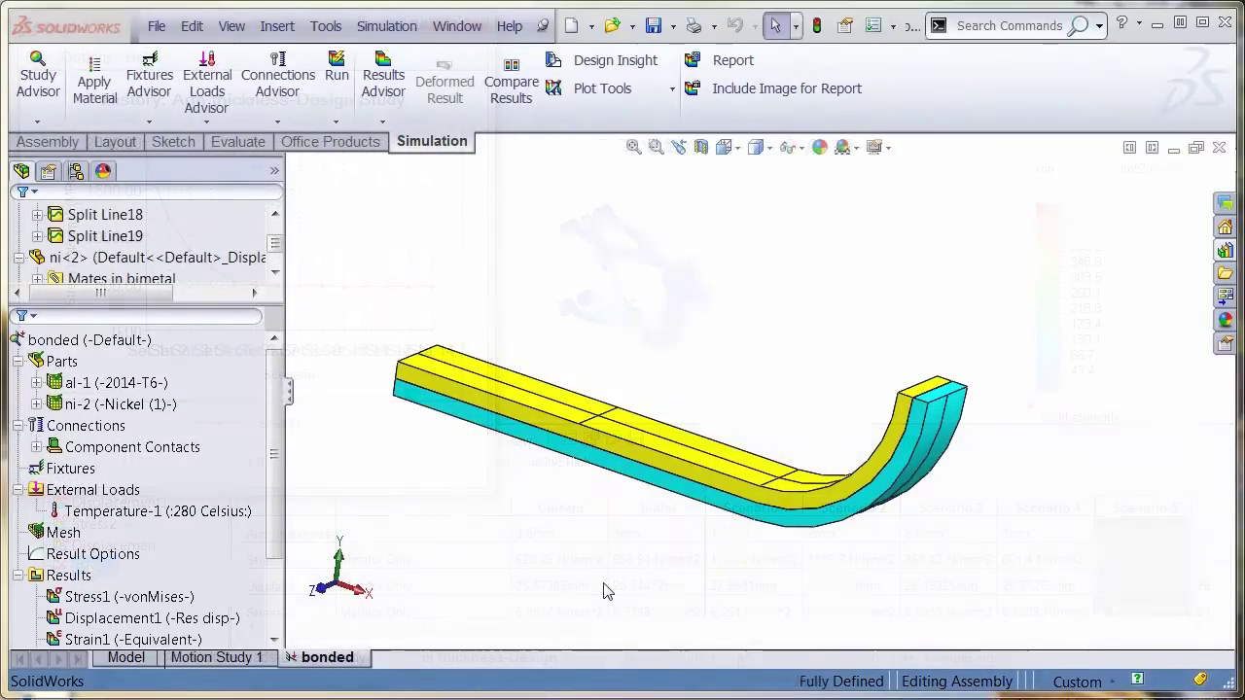
- Show the bimetal strip's Stress1 von Mises plot, then switch to the Displacement1 plot
left_click(151, 514)
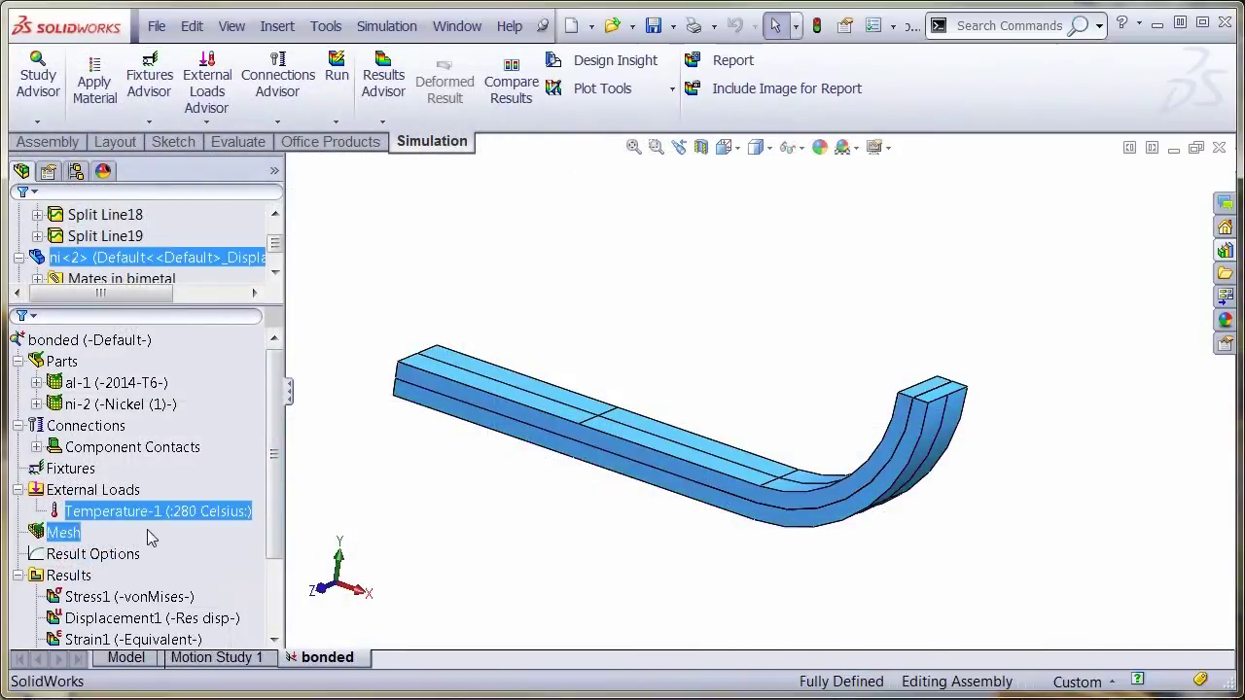
right_click(144, 601)
left_click(190, 614)
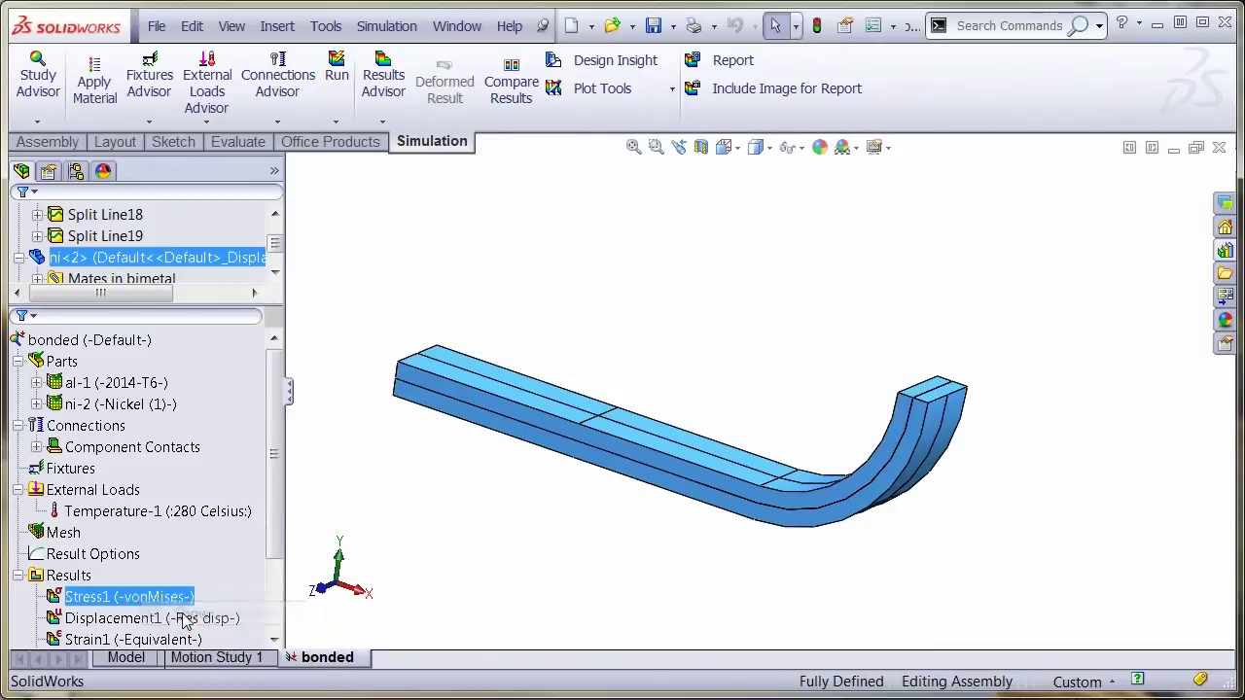
middle_click_drag(428, 535, 446, 510)
double_click(221, 631)
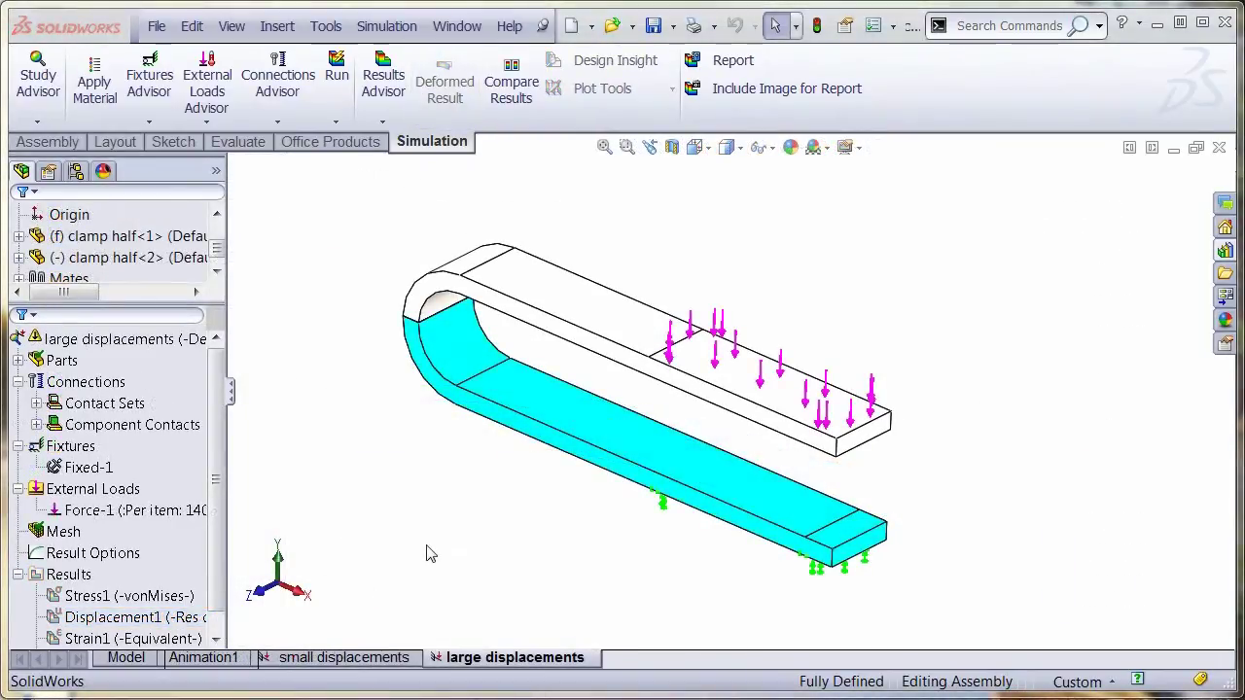
- Start the Run of the clamp's large displacements study from the Simulation tree
left_click(154, 342)
right_click(157, 348)
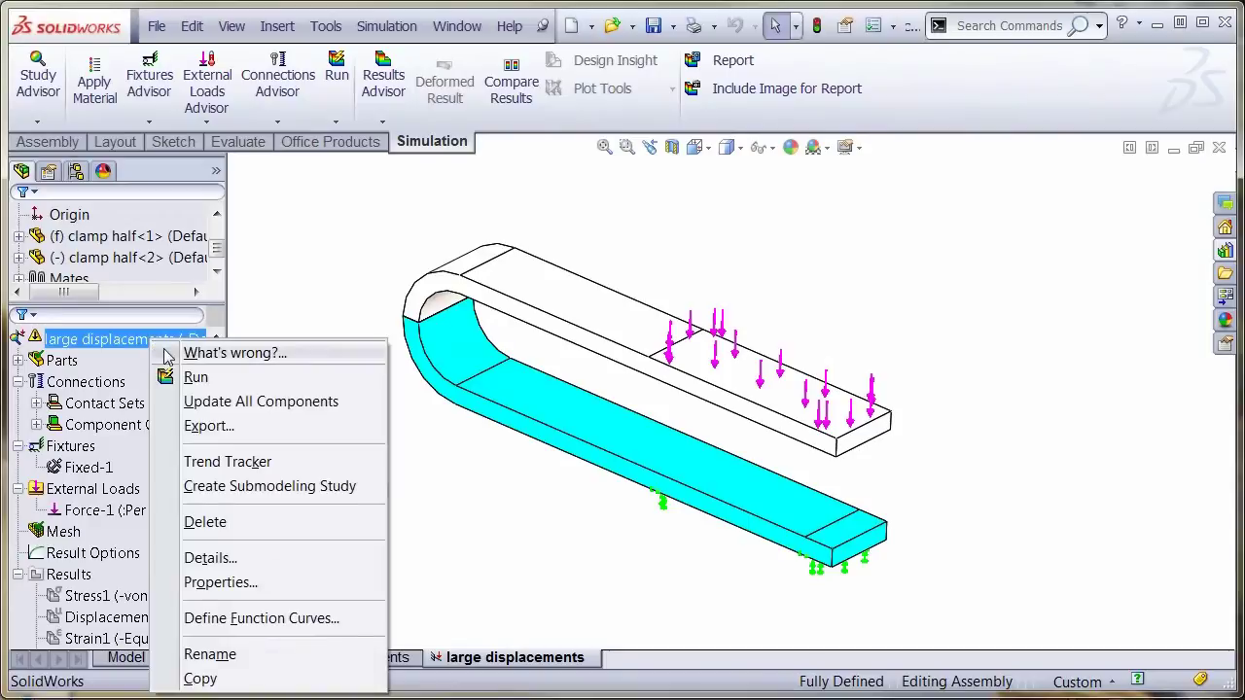
left_click(195, 377)
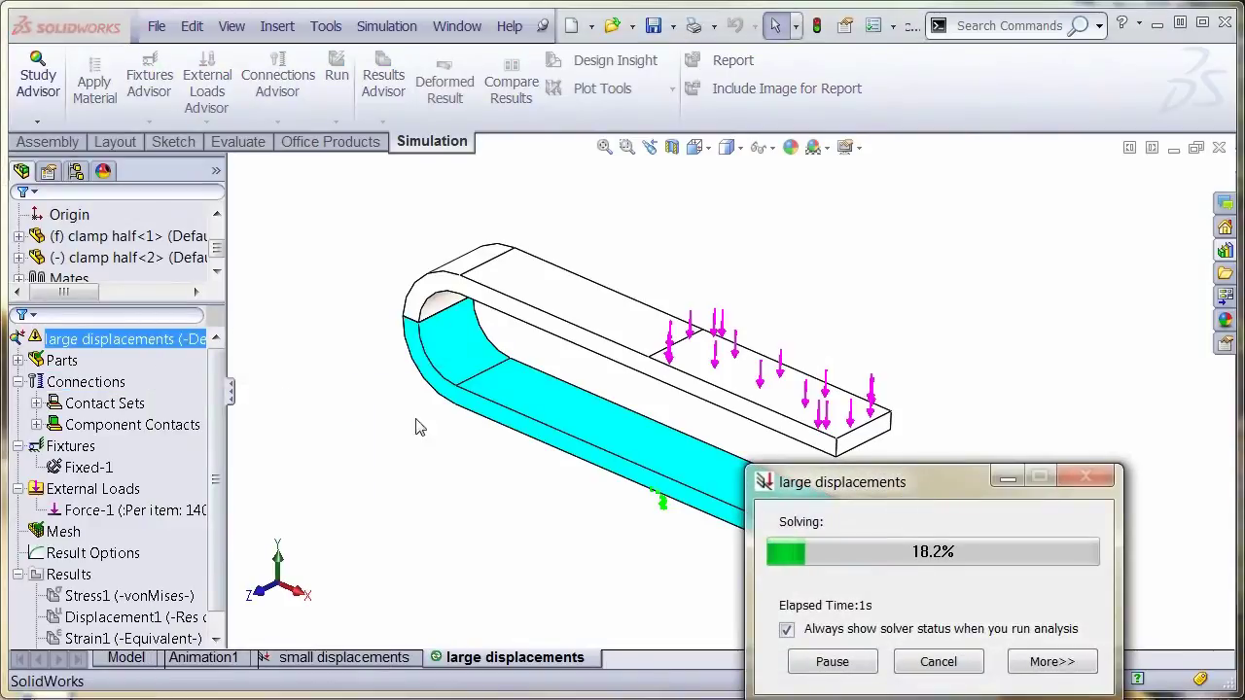